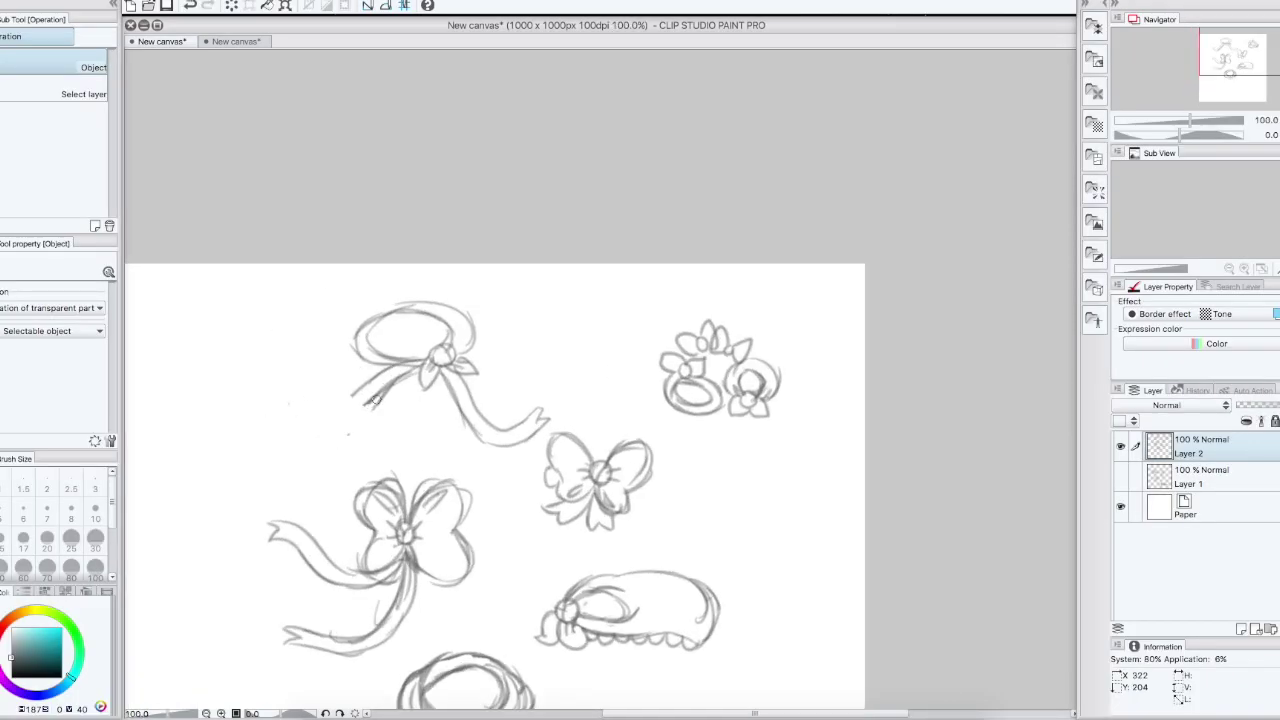
Sketch a long curving ribbon tail with a forked end on the oval band and darken its bow, using the Mechanical pencil
{"action": "mouse_move", "coordinate": [391, 372]}
{"action": "left_mouse_down"}
{"action": "mouse_move", "coordinate": [357, 390]}
{"action": "mouse_move", "coordinate": [262, 356]}
{"action": "left_mouse_up"}
{"action": "key", "text": "p"}
{"action": "left_click_drag", "start_coordinate": [271, 412], "coordinate": [406, 378]}
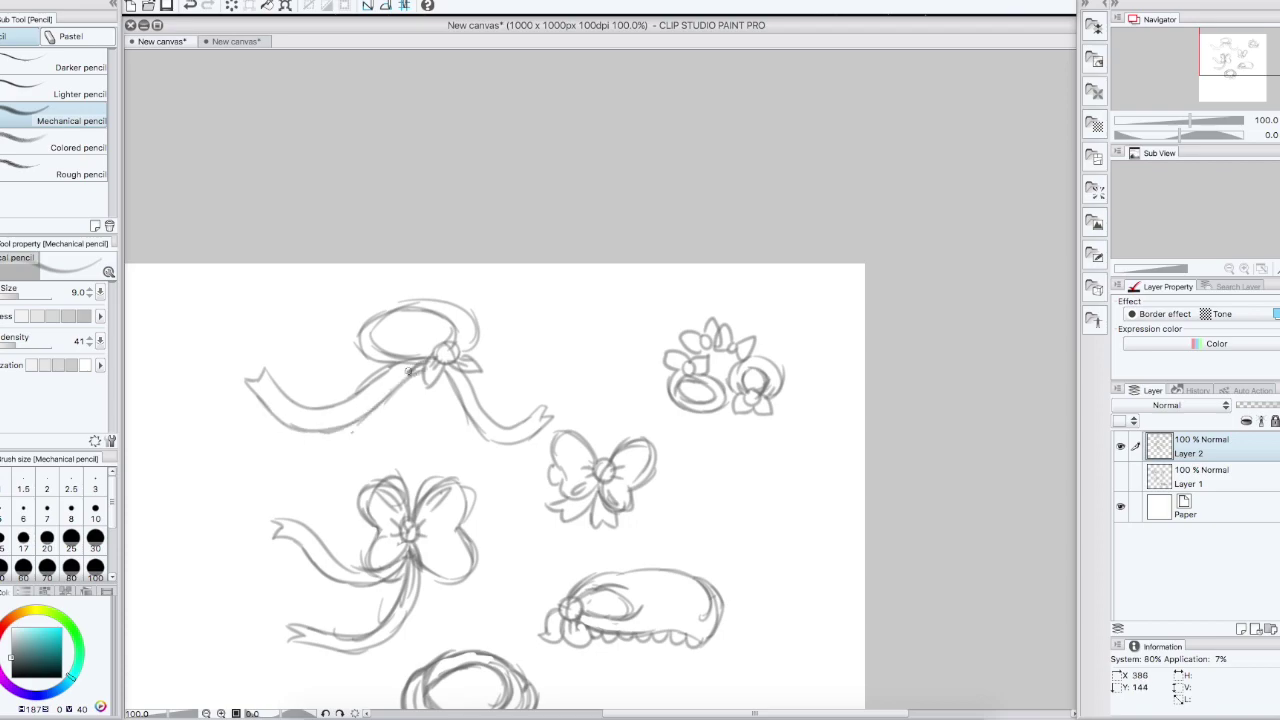
{"action": "scroll", "coordinate": [914, 466], "scroll_direction": "up", "scroll_amount": 3}
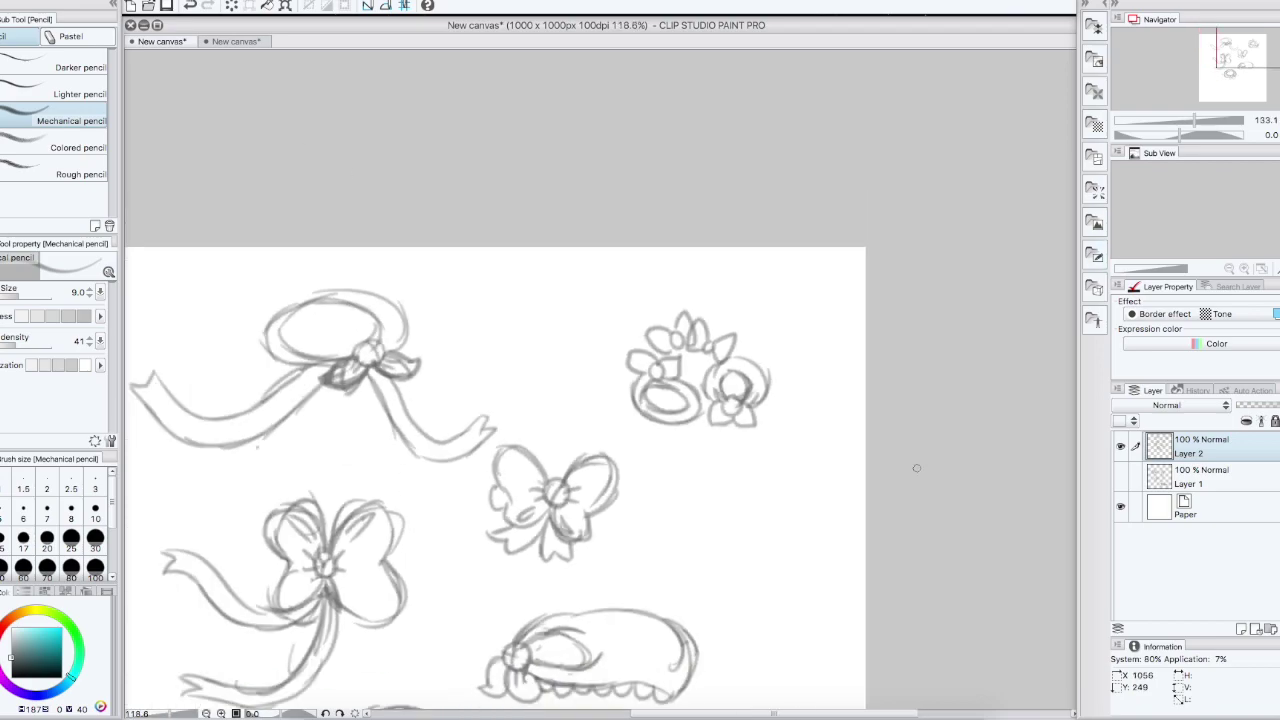
Darken the outlines of the large bow's left loop and the oval band's right ribbon tail
{"action": "scroll", "coordinate": [914, 466], "scroll_direction": "down", "scroll_amount": 5}
{"action": "left_click_drag", "start_coordinate": [1045, 24], "coordinate": [1029, 22]}
{"action": "left_click_drag", "start_coordinate": [1066, 188], "coordinate": [1064, 280]}
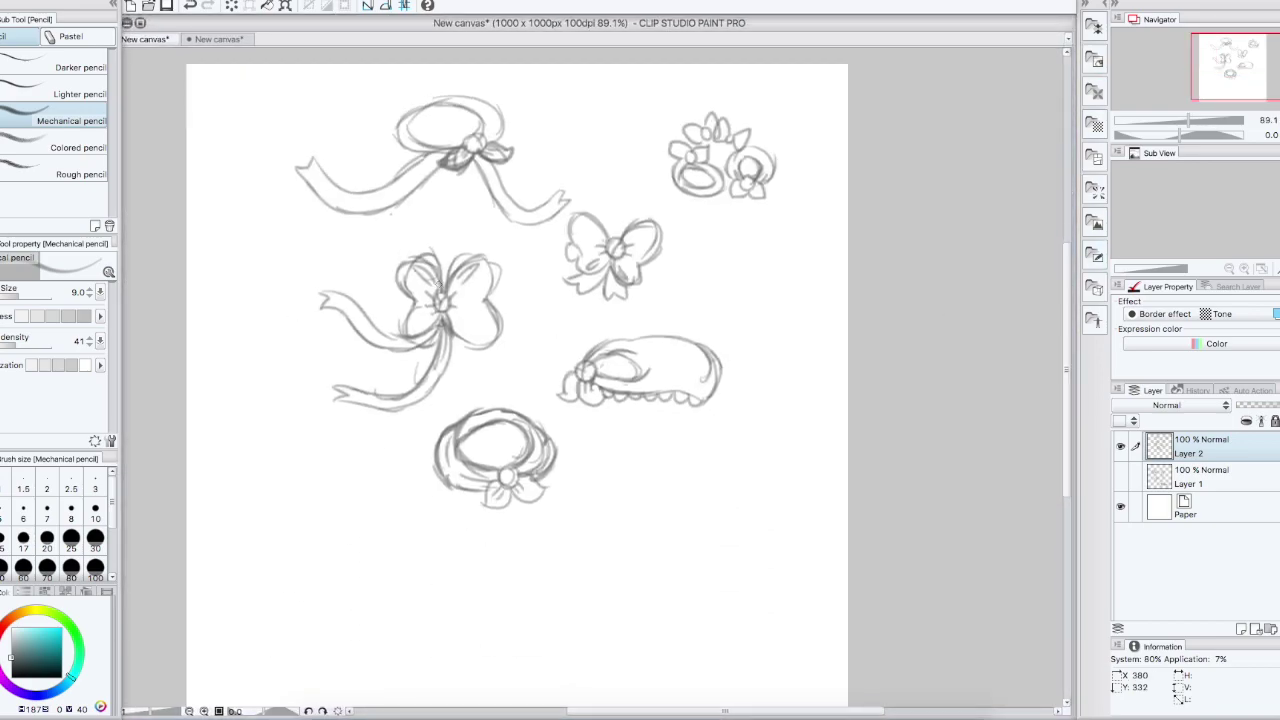
{"action": "left_click_drag", "start_coordinate": [437, 284], "coordinate": [405, 336]}
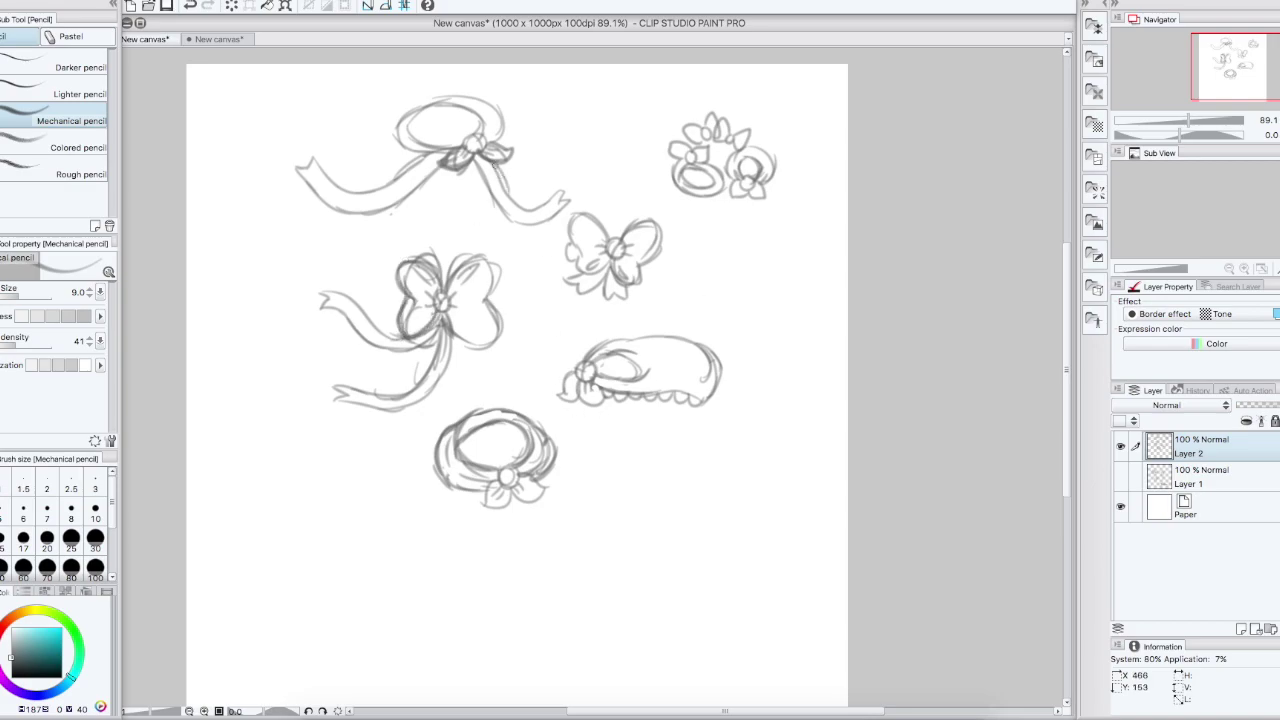
{"action": "left_click_drag", "start_coordinate": [494, 165], "coordinate": [575, 201]}
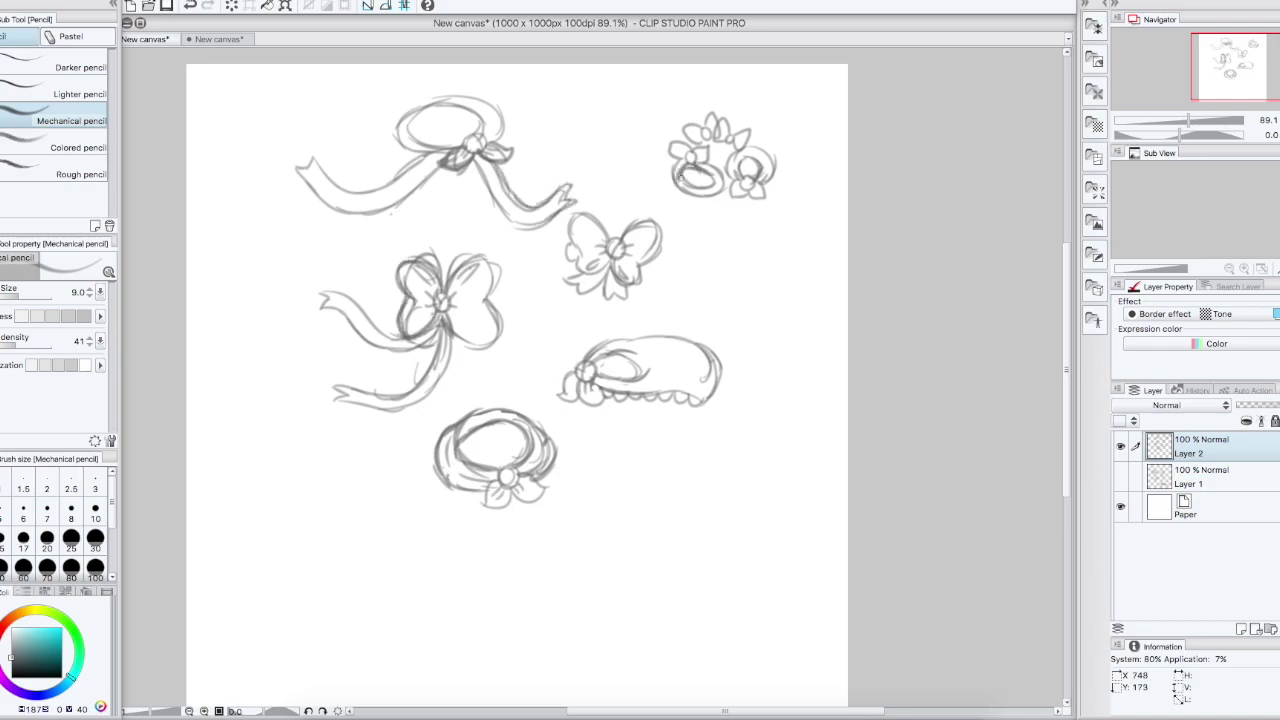
Add a new layer beneath the sketch layer, set the sketch layer to Multiply, and make the new layer active
{"action": "left_click", "coordinate": [1243, 628]}
{"action": "scroll", "coordinate": [652, 224], "scroll_direction": "up", "scroll_amount": 2}
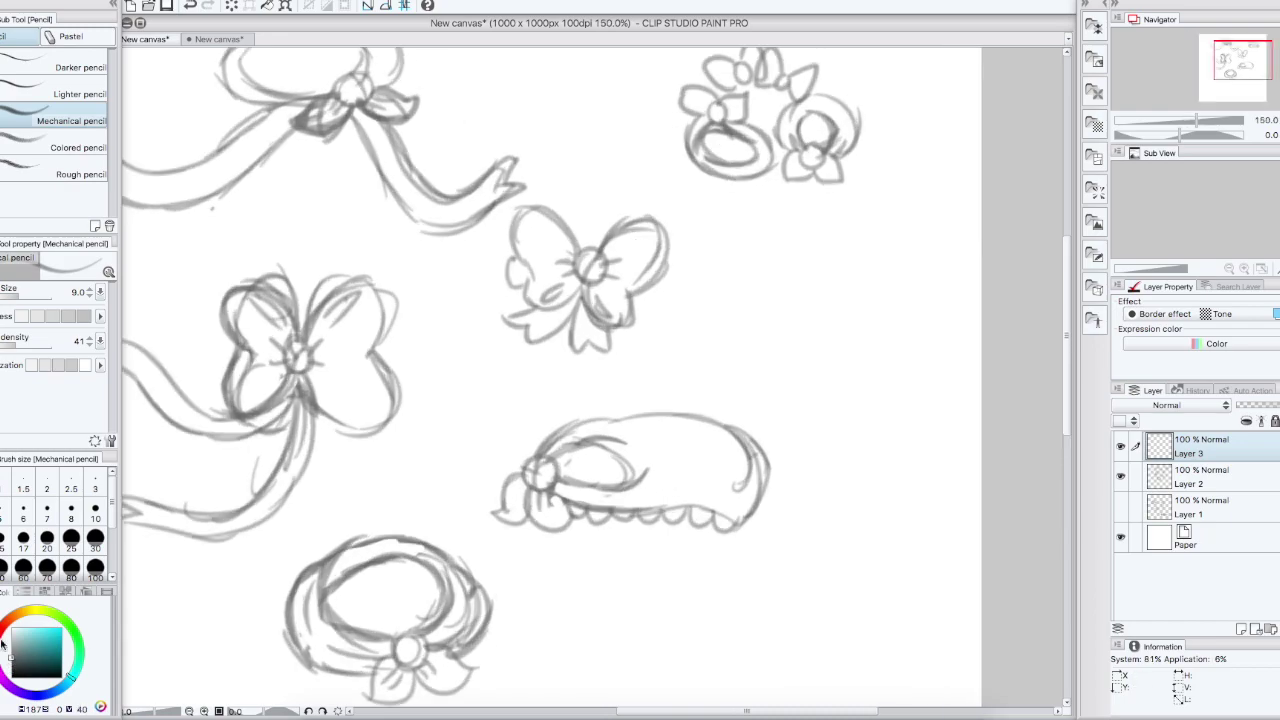
{"action": "key", "text": "p"}
{"action": "left_click_drag", "start_coordinate": [1234, 478], "coordinate": [1233, 440]}
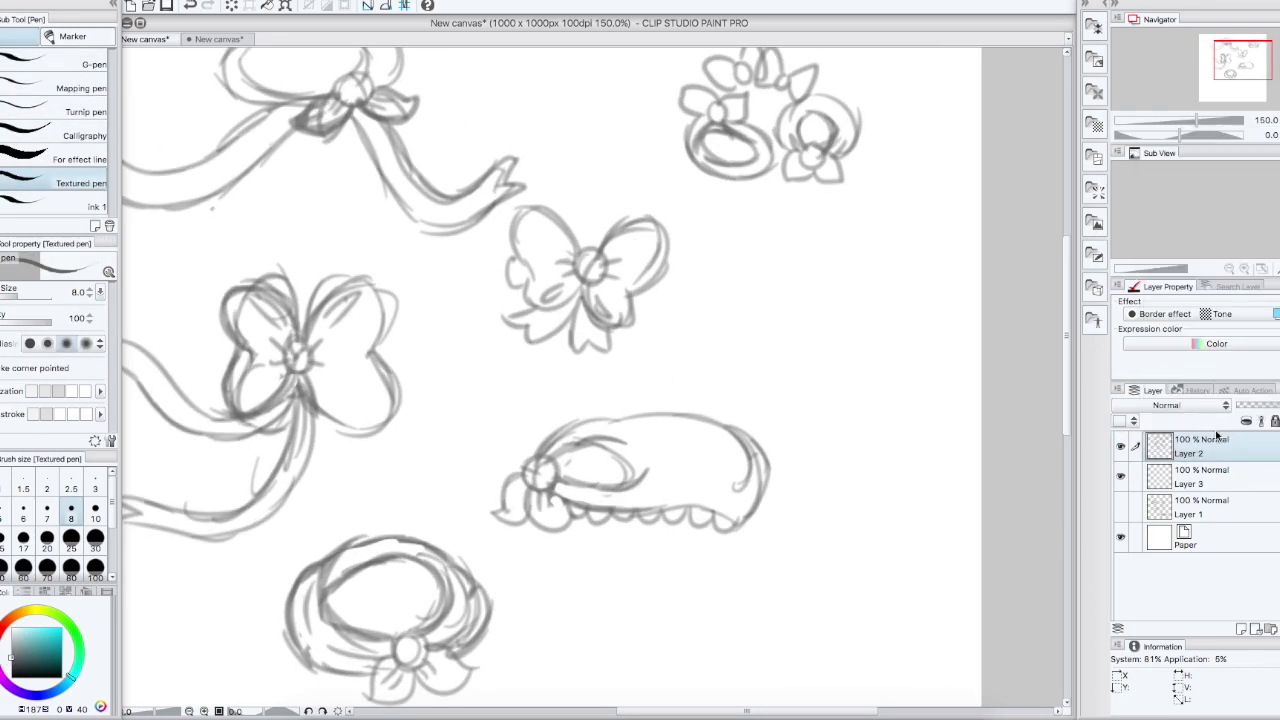
{"action": "left_click", "coordinate": [1170, 405]}
{"action": "left_click", "coordinate": [1170, 432]}
{"action": "left_click", "coordinate": [1240, 484]}
Fill the small bow's loops, knot and tails with dark grey using the G-pen at size 17
{"action": "left_click", "coordinate": [33, 59]}
{"action": "mouse_move", "coordinate": [590, 294]}
{"action": "left_mouse_down"}
{"action": "mouse_move", "coordinate": [619, 327]}
{"action": "mouse_move", "coordinate": [626, 246]}
{"action": "mouse_move", "coordinate": [671, 219]}
{"action": "mouse_move", "coordinate": [628, 291]}
{"action": "mouse_move", "coordinate": [645, 236]}
{"action": "mouse_move", "coordinate": [679, 229]}
{"action": "mouse_move", "coordinate": [607, 251]}
{"action": "mouse_move", "coordinate": [576, 313]}
{"action": "mouse_move", "coordinate": [584, 357]}
{"action": "mouse_move", "coordinate": [585, 327]}
{"action": "mouse_move", "coordinate": [598, 348]}
{"action": "mouse_move", "coordinate": [587, 362]}
{"action": "mouse_move", "coordinate": [613, 322]}
{"action": "mouse_move", "coordinate": [622, 359]}
{"action": "left_mouse_up"}
{"action": "scroll", "coordinate": [537, 271], "scroll_direction": "up", "scroll_amount": 2}
{"action": "key", "text": "]"}
{"action": "key", "text": "]"}
{"action": "key", "text": "]"}
{"action": "key", "text": "]"}
{"action": "mouse_move", "coordinate": [522, 211]}
{"action": "left_mouse_down"}
{"action": "mouse_move", "coordinate": [563, 215]}
{"action": "mouse_move", "coordinate": [533, 201]}
{"action": "mouse_move", "coordinate": [586, 267]}
{"action": "mouse_move", "coordinate": [535, 203]}
{"action": "mouse_move", "coordinate": [517, 253]}
{"action": "mouse_move", "coordinate": [566, 306]}
{"action": "mouse_move", "coordinate": [569, 294]}
{"action": "mouse_move", "coordinate": [534, 287]}
{"action": "mouse_move", "coordinate": [550, 217]}
{"action": "left_mouse_up"}
{"action": "mouse_move", "coordinate": [534, 314]}
{"action": "left_mouse_down"}
{"action": "mouse_move", "coordinate": [516, 325]}
{"action": "mouse_move", "coordinate": [578, 327]}
{"action": "mouse_move", "coordinate": [530, 322]}
{"action": "mouse_move", "coordinate": [533, 345]}
{"action": "left_mouse_up"}
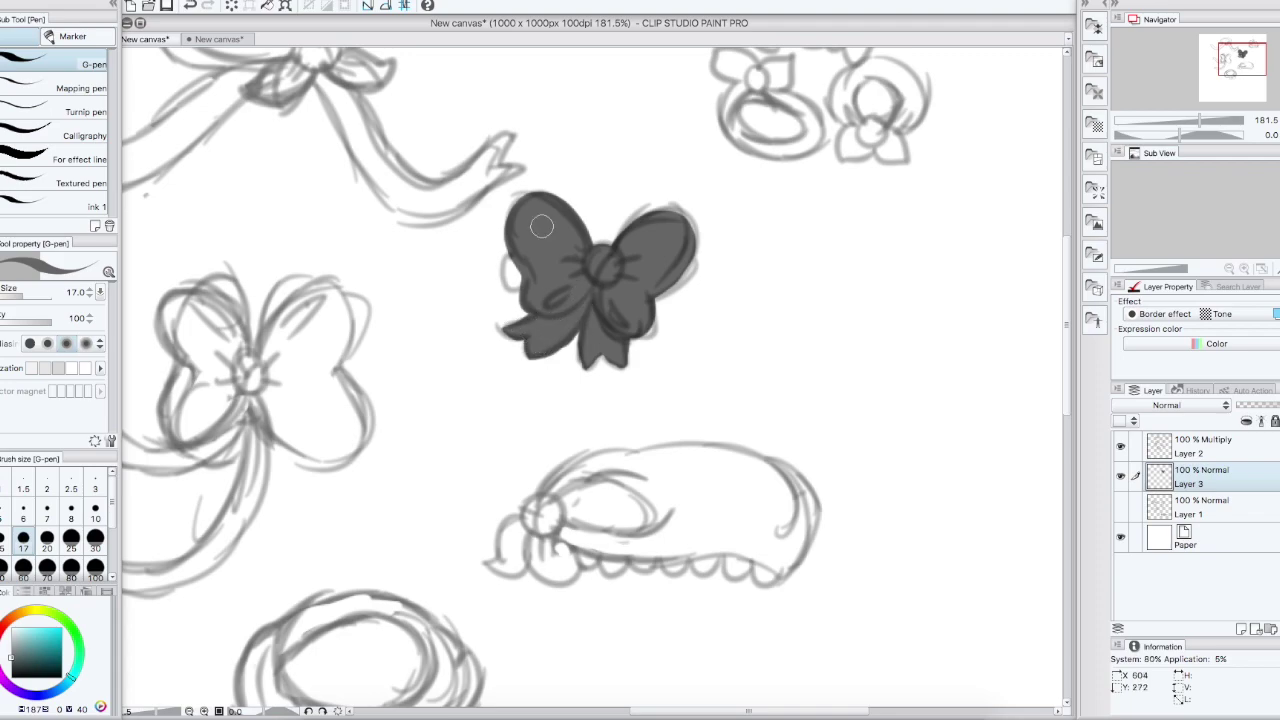
{"action": "left_click_drag", "start_coordinate": [514, 257], "coordinate": [514, 263]}
Add a new layer above the bow's fill layer and pick white from the canvas as the drawing colour
{"action": "key", "text": "super+shift+n"}
{"action": "key", "text": "Return"}
{"action": "left_click", "coordinate": [473, 286], "text": "alt"}
{"action": "left_click_drag", "start_coordinate": [544, 221], "coordinate": [568, 229]}
{"action": "key", "text": "ctrl+z"}
{"action": "right_click", "coordinate": [1195, 478]}
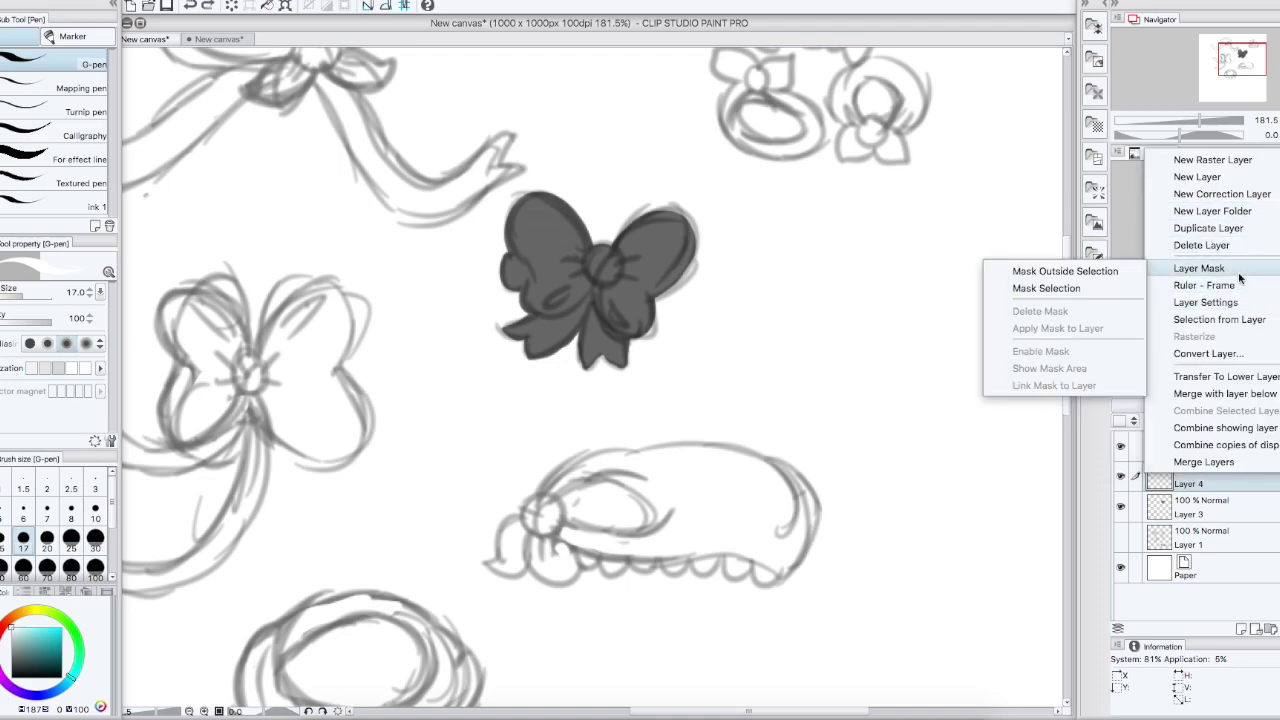
{"action": "mouse_move", "coordinate": [1198, 268]}
{"action": "left_click", "coordinate": [1112, 288]}
{"action": "key", "text": "super+z"}
Clip the new layer to the grey fill layer below it and keep it active for drawing
{"action": "left_click", "coordinate": [1246, 423]}
{"action": "left_click", "coordinate": [1205, 507]}
{"action": "left_click", "coordinate": [1205, 477]}
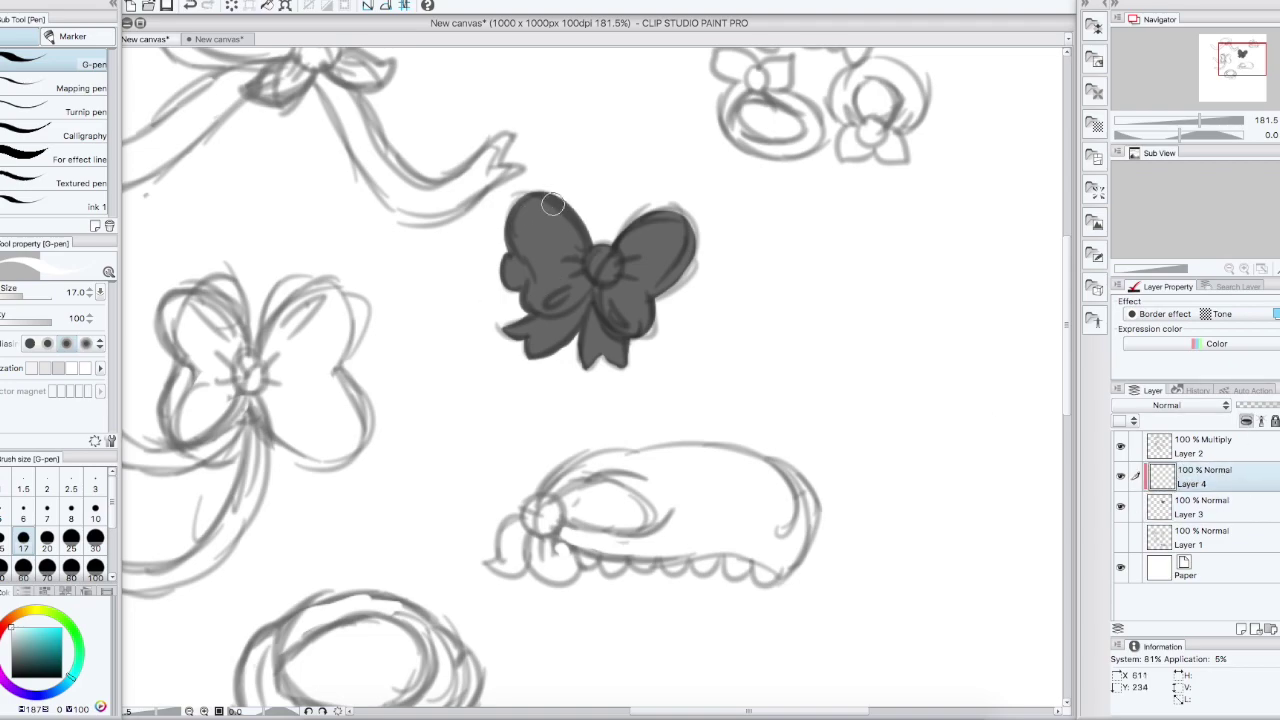
Draw white swirls across the small bow's loops, tails and knot on the clipped layer
{"action": "mouse_move", "coordinate": [550, 208]}
{"action": "left_mouse_down"}
{"action": "mouse_move", "coordinate": [545, 233]}
{"action": "mouse_move", "coordinate": [577, 213]}
{"action": "left_mouse_up"}
{"action": "left_click_drag", "start_coordinate": [522, 246], "coordinate": [530, 223]}
{"action": "mouse_move", "coordinate": [501, 277]}
{"action": "left_mouse_down"}
{"action": "mouse_move", "coordinate": [508, 288]}
{"action": "mouse_move", "coordinate": [549, 260]}
{"action": "mouse_move", "coordinate": [570, 277]}
{"action": "mouse_move", "coordinate": [539, 306]}
{"action": "mouse_move", "coordinate": [580, 285]}
{"action": "left_mouse_up"}
{"action": "key", "text": "super+z"}
{"action": "left_click_drag", "start_coordinate": [554, 332], "coordinate": [537, 350]}
{"action": "mouse_move", "coordinate": [517, 323]}
{"action": "left_mouse_down"}
{"action": "mouse_move", "coordinate": [507, 334]}
{"action": "mouse_move", "coordinate": [580, 323]}
{"action": "mouse_move", "coordinate": [618, 366]}
{"action": "left_mouse_up"}
{"action": "mouse_move", "coordinate": [592, 309]}
{"action": "left_mouse_down"}
{"action": "mouse_move", "coordinate": [648, 297]}
{"action": "mouse_move", "coordinate": [646, 324]}
{"action": "left_mouse_up"}
{"action": "mouse_move", "coordinate": [637, 244]}
{"action": "left_mouse_down"}
{"action": "mouse_move", "coordinate": [632, 257]}
{"action": "mouse_move", "coordinate": [674, 280]}
{"action": "left_mouse_up"}
{"action": "mouse_move", "coordinate": [677, 231]}
{"action": "left_mouse_down"}
{"action": "mouse_move", "coordinate": [690, 243]}
{"action": "mouse_move", "coordinate": [619, 279]}
{"action": "left_mouse_up"}
{"action": "left_click_drag", "start_coordinate": [605, 259], "coordinate": [610, 256]}
Add another clipped layer above the swirls, set it to Multiply, and choose a light purple (279, 32, 90)
{"action": "left_click", "coordinate": [1243, 629]}
{"action": "left_click", "coordinate": [1246, 421]}
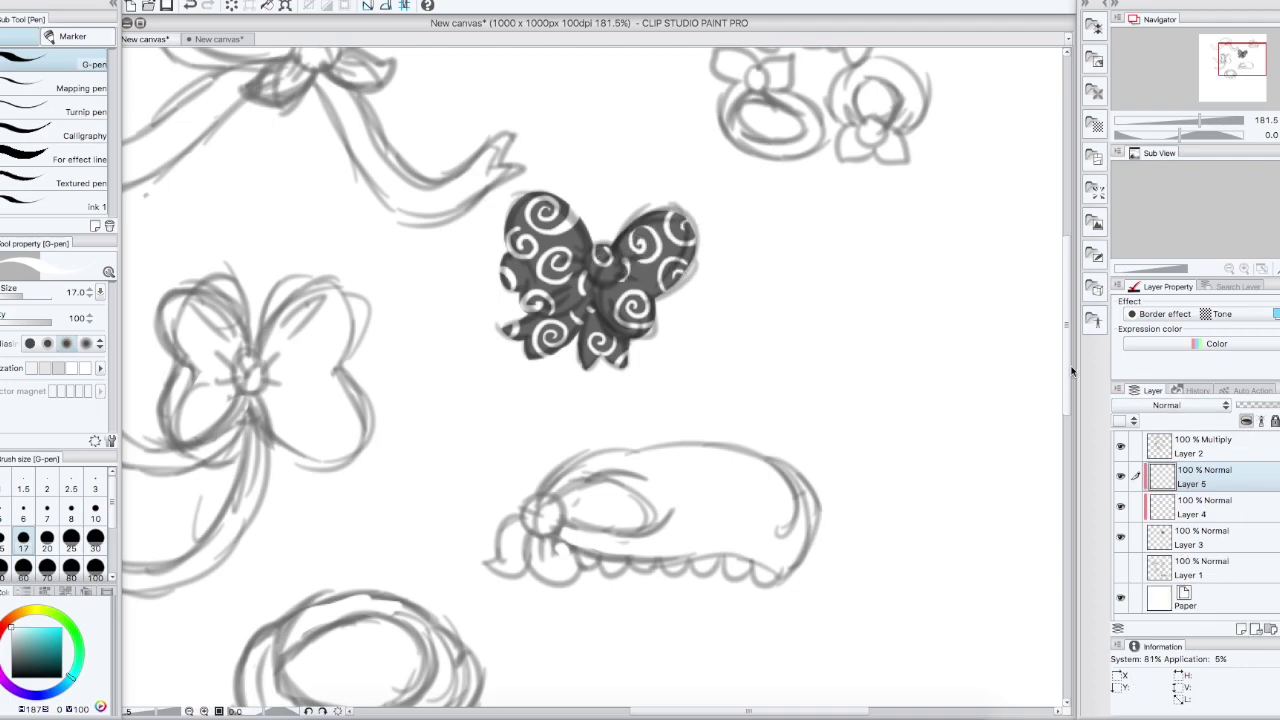
{"action": "left_click", "coordinate": [3, 680]}
{"action": "left_click_drag", "start_coordinate": [12, 662], "coordinate": [31, 639]}
{"action": "left_click", "coordinate": [5, 684]}
{"action": "left_click", "coordinate": [28, 633]}
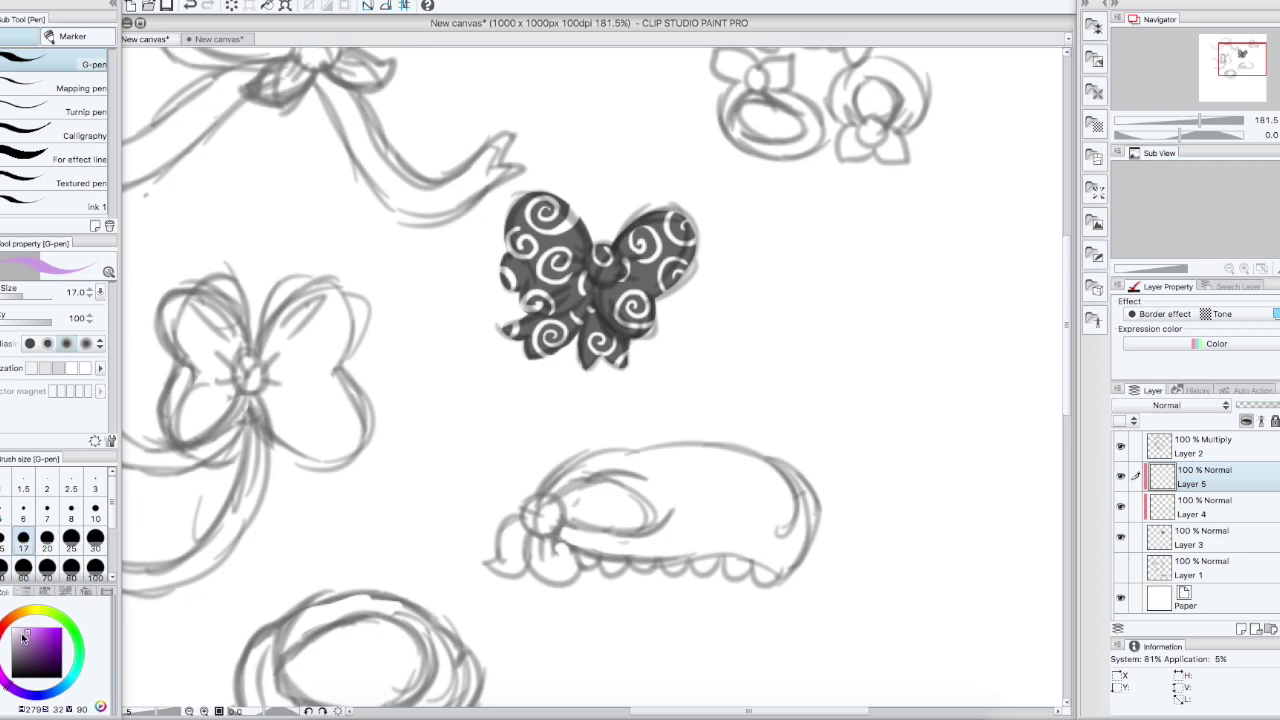
{"action": "left_click", "coordinate": [1149, 409]}
{"action": "left_click", "coordinate": [1150, 448]}
Shade the small bow's tails, side fold and the area around its knot with purple, toggling the sketch layer to check
{"action": "left_click_drag", "start_coordinate": [504, 264], "coordinate": [517, 279]}
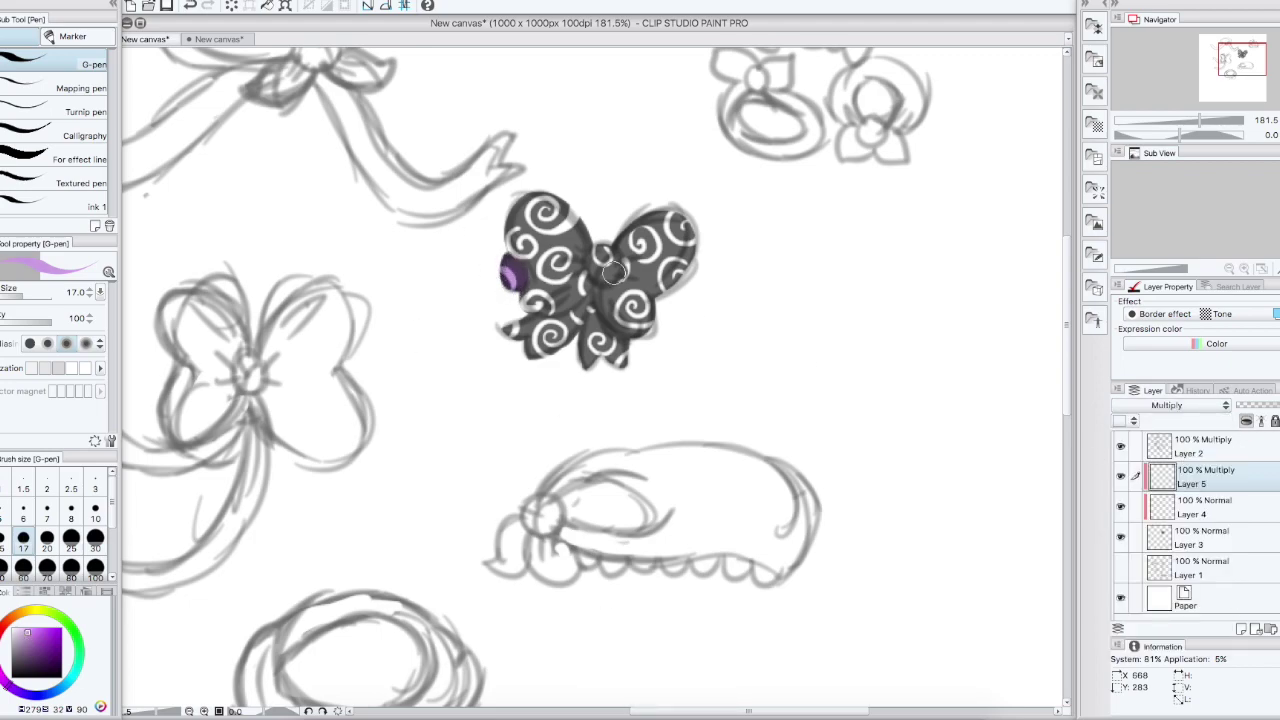
{"action": "mouse_move", "coordinate": [571, 314]}
{"action": "left_mouse_down"}
{"action": "mouse_move", "coordinate": [508, 329]}
{"action": "mouse_move", "coordinate": [594, 312]}
{"action": "mouse_move", "coordinate": [592, 347]}
{"action": "mouse_move", "coordinate": [618, 345]}
{"action": "mouse_move", "coordinate": [591, 322]}
{"action": "left_mouse_up"}
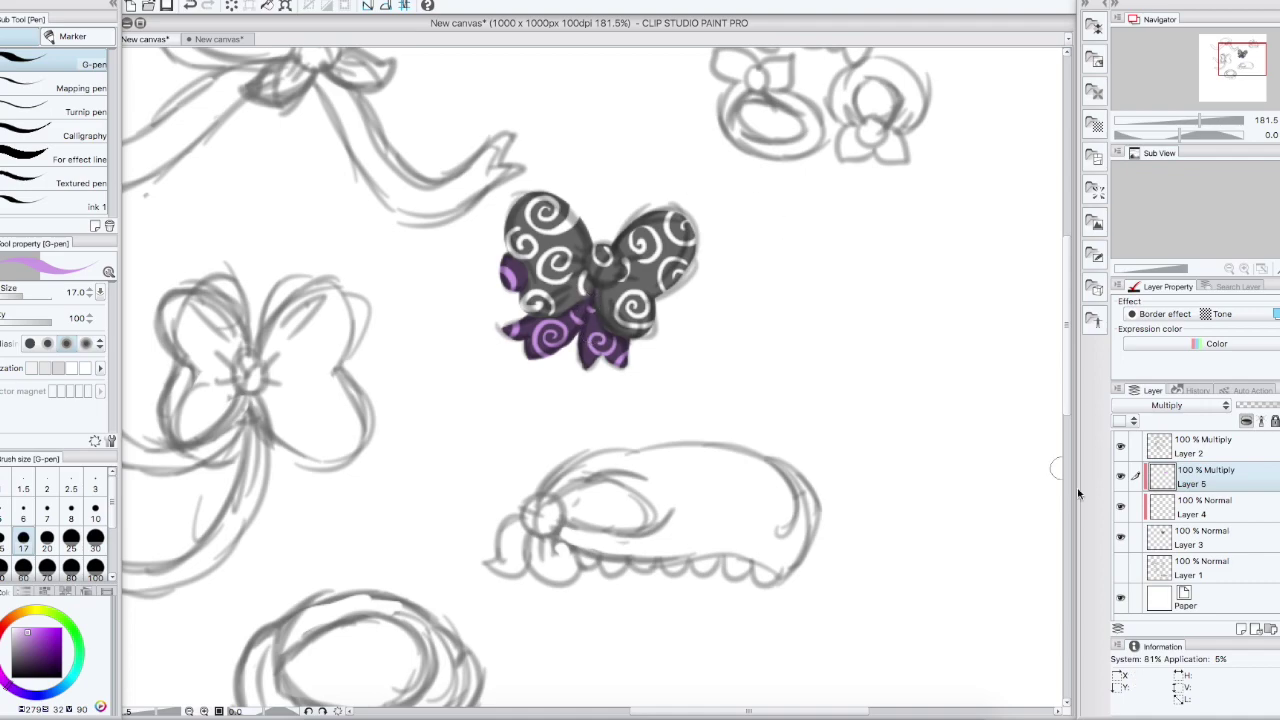
{"action": "left_click", "coordinate": [1120, 446]}
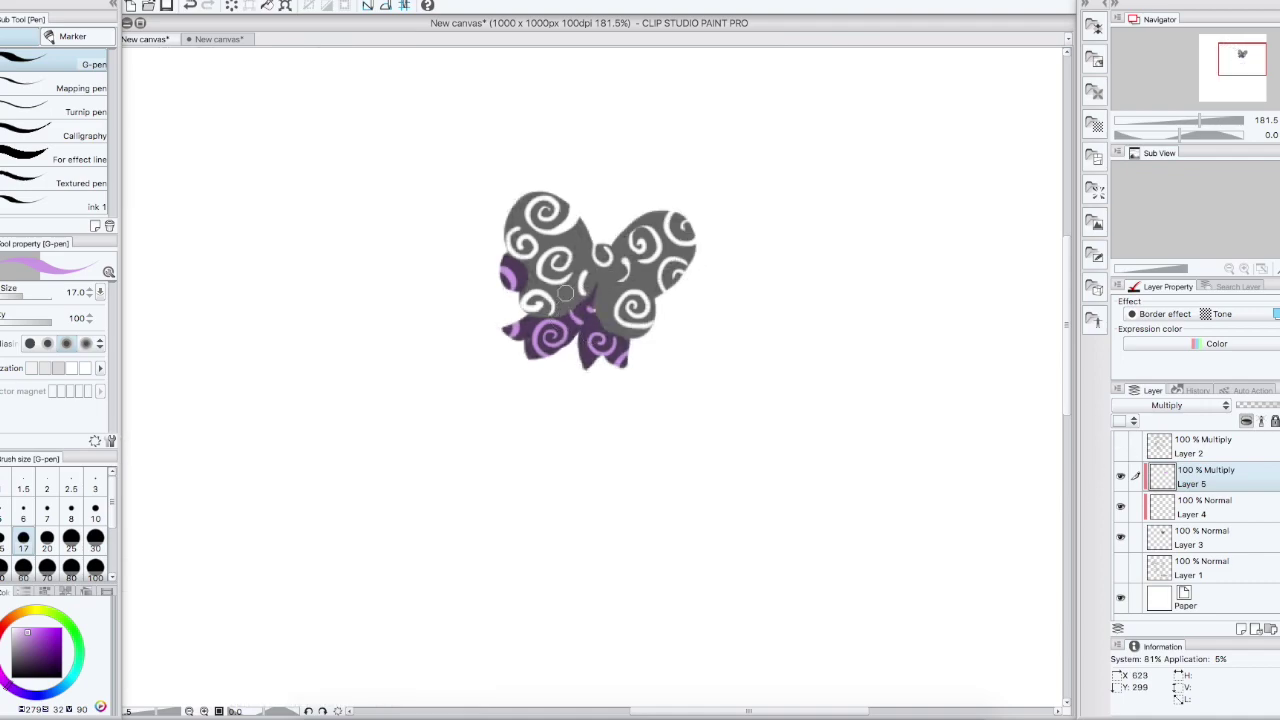
{"action": "left_click", "coordinate": [1120, 446]}
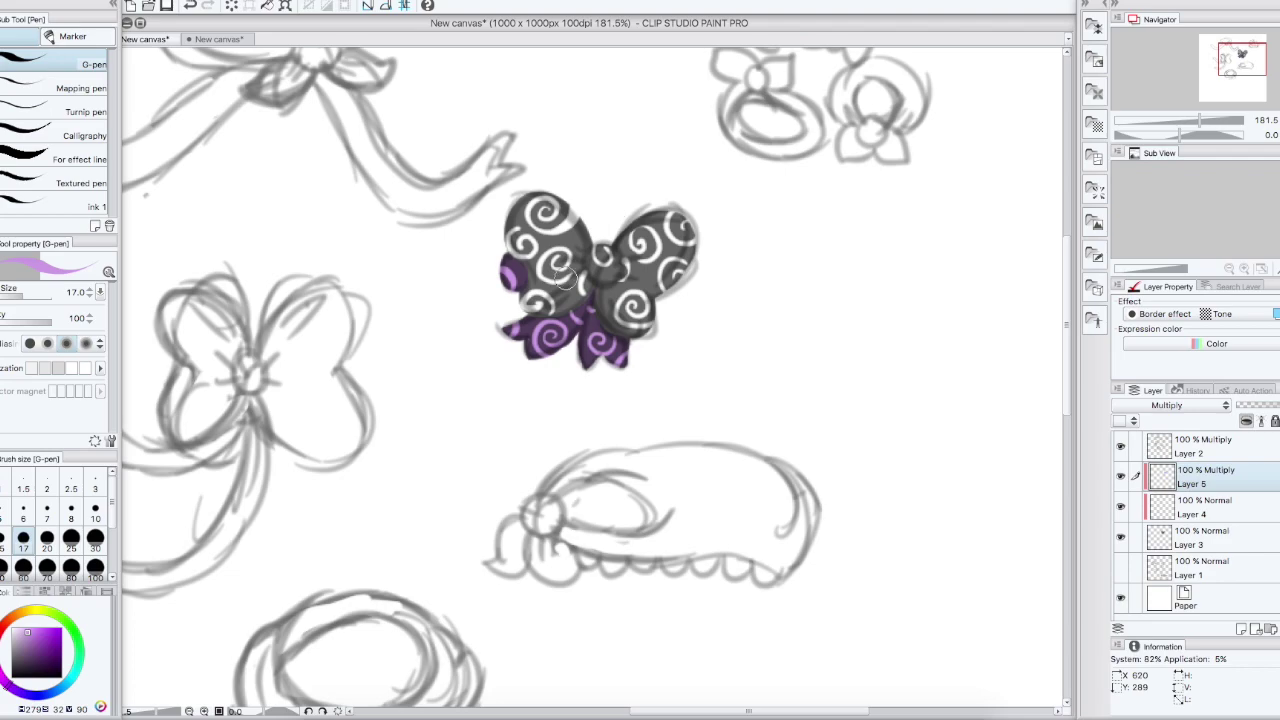
{"action": "mouse_move", "coordinate": [592, 243]}
{"action": "left_mouse_down"}
{"action": "mouse_move", "coordinate": [595, 284]}
{"action": "mouse_move", "coordinate": [621, 257]}
{"action": "left_mouse_up"}
{"action": "left_click", "coordinate": [1120, 446]}
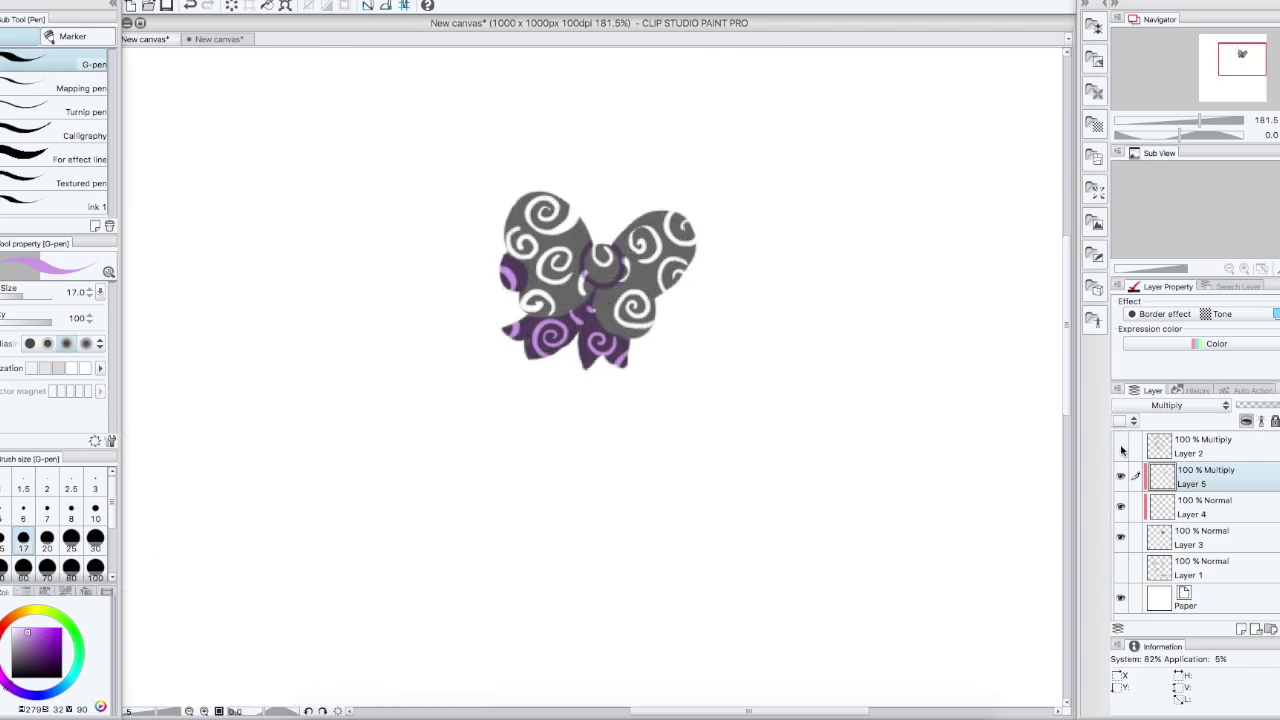
{"action": "mouse_move", "coordinate": [629, 252]}
{"action": "left_mouse_down"}
{"action": "mouse_move", "coordinate": [617, 280]}
{"action": "mouse_move", "coordinate": [571, 249]}
{"action": "mouse_move", "coordinate": [567, 271]}
{"action": "mouse_move", "coordinate": [597, 245]}
{"action": "left_mouse_up"}
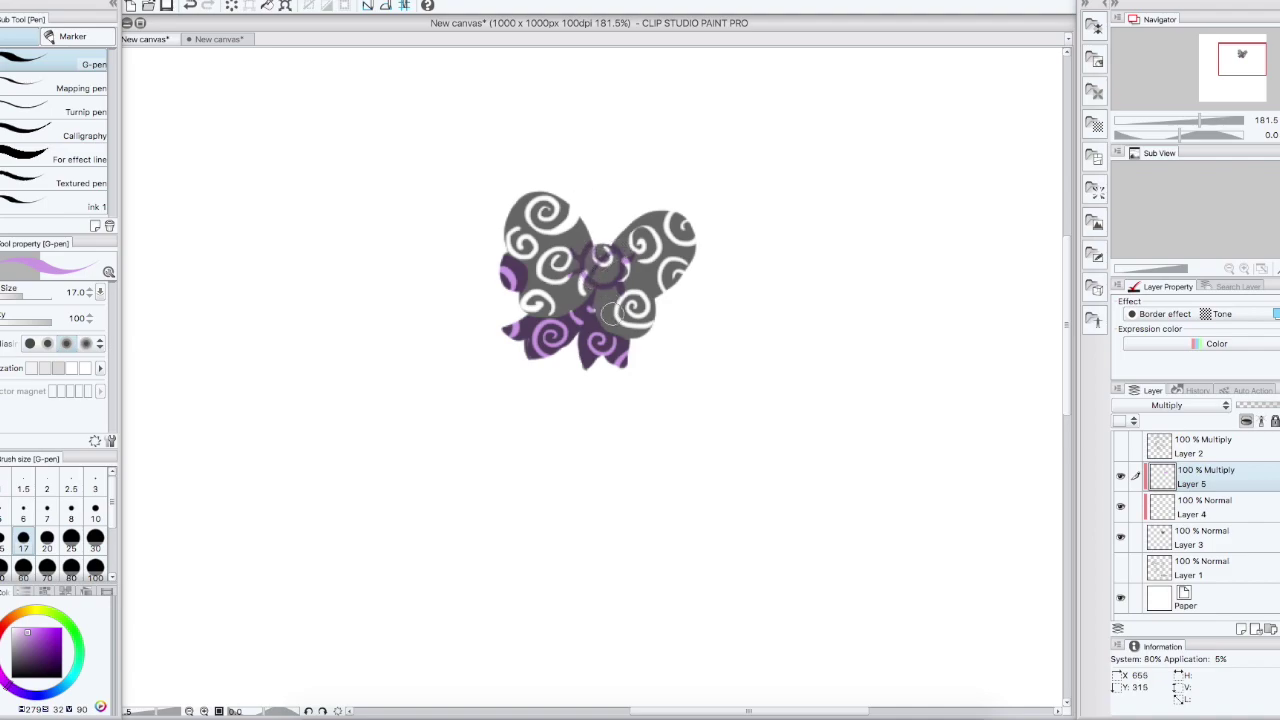
{"action": "left_click_drag", "start_coordinate": [551, 304], "coordinate": [576, 294]}
Lower the purple shading layer's opacity to 47% and show the sketch layer again
{"action": "left_click", "coordinate": [1178, 540]}
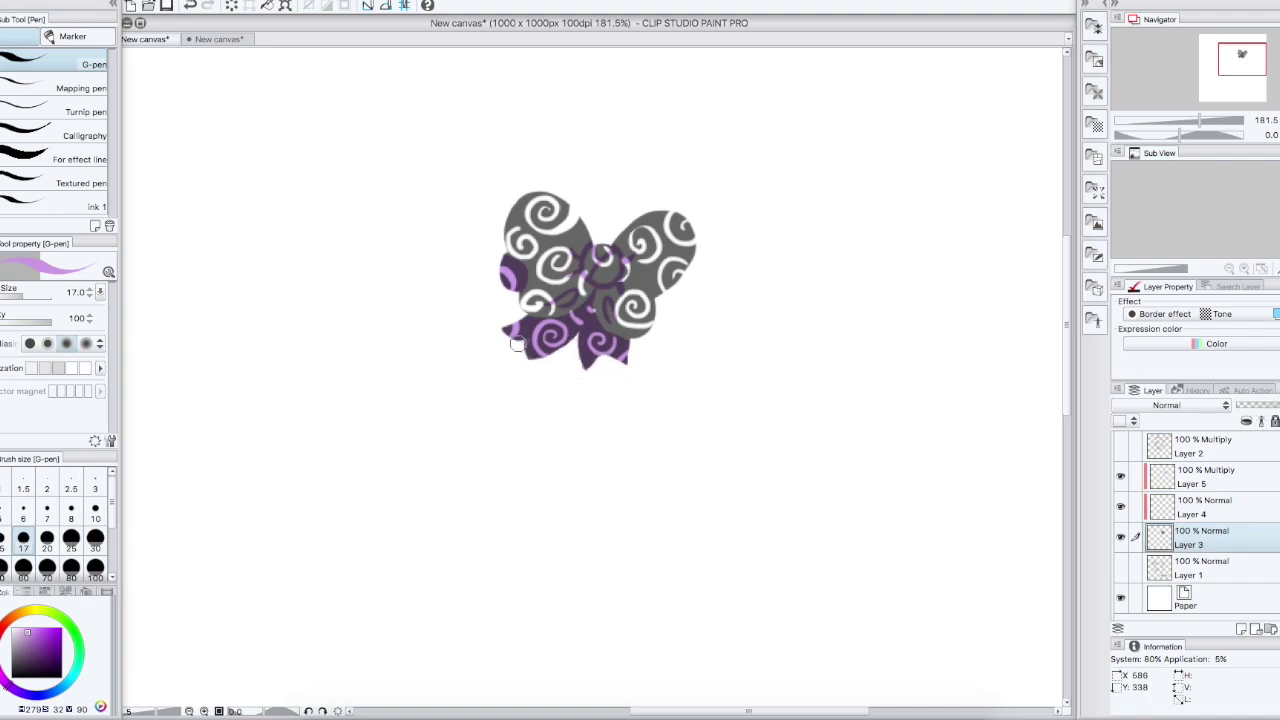
{"action": "left_click", "coordinate": [536, 280], "text": "alt"}
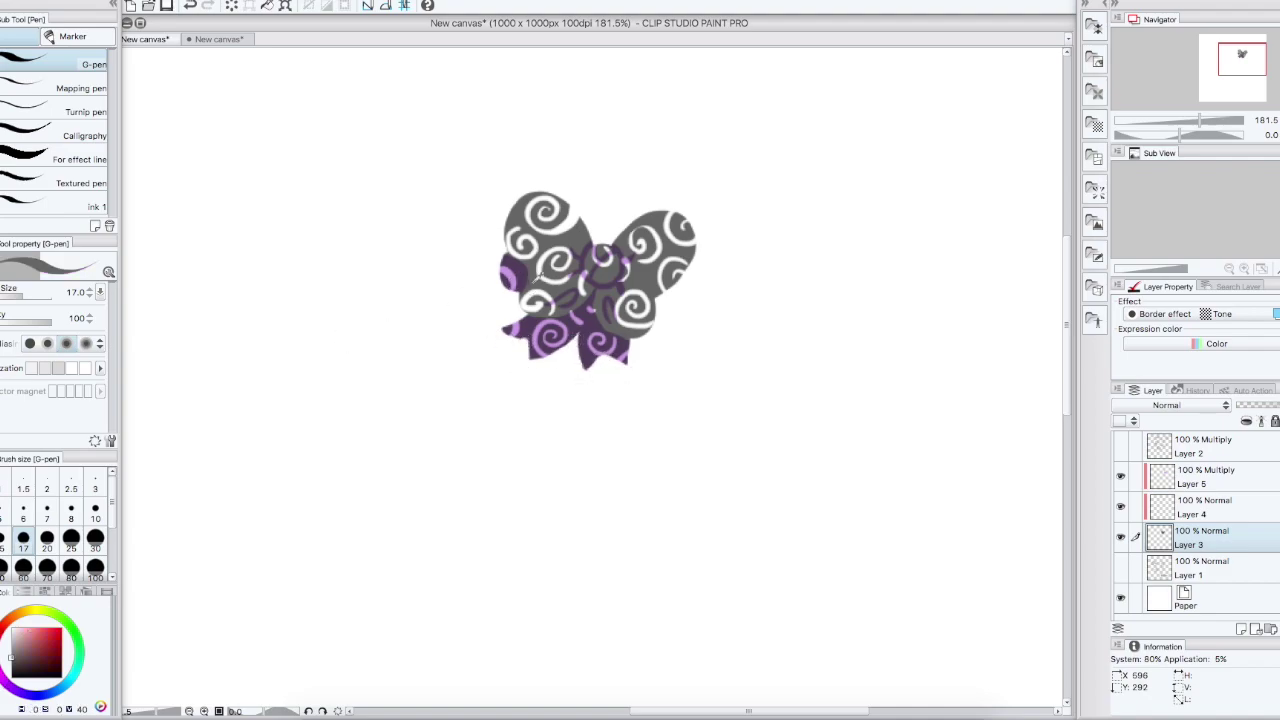
{"action": "left_click", "coordinate": [1243, 440]}
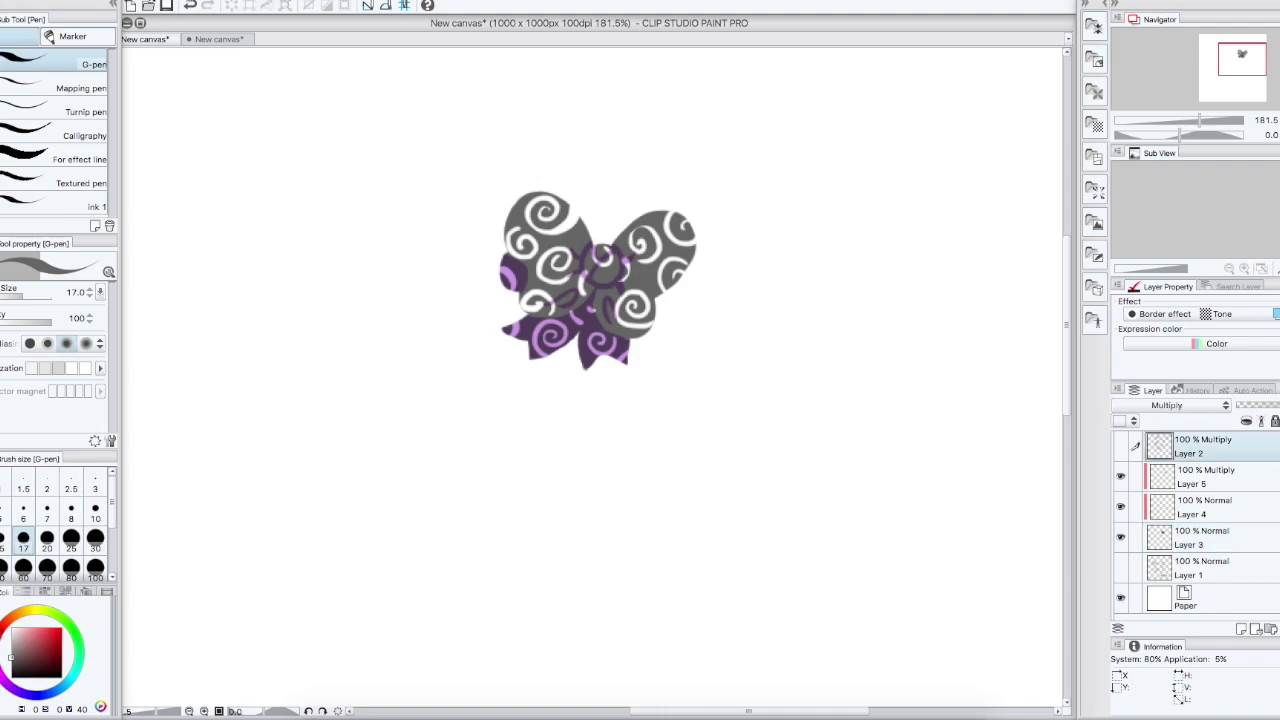
{"action": "key", "text": "super+z"}
{"action": "left_click", "coordinate": [1230, 477]}
{"action": "left_click_drag", "start_coordinate": [1279, 406], "coordinate": [1276, 410]}
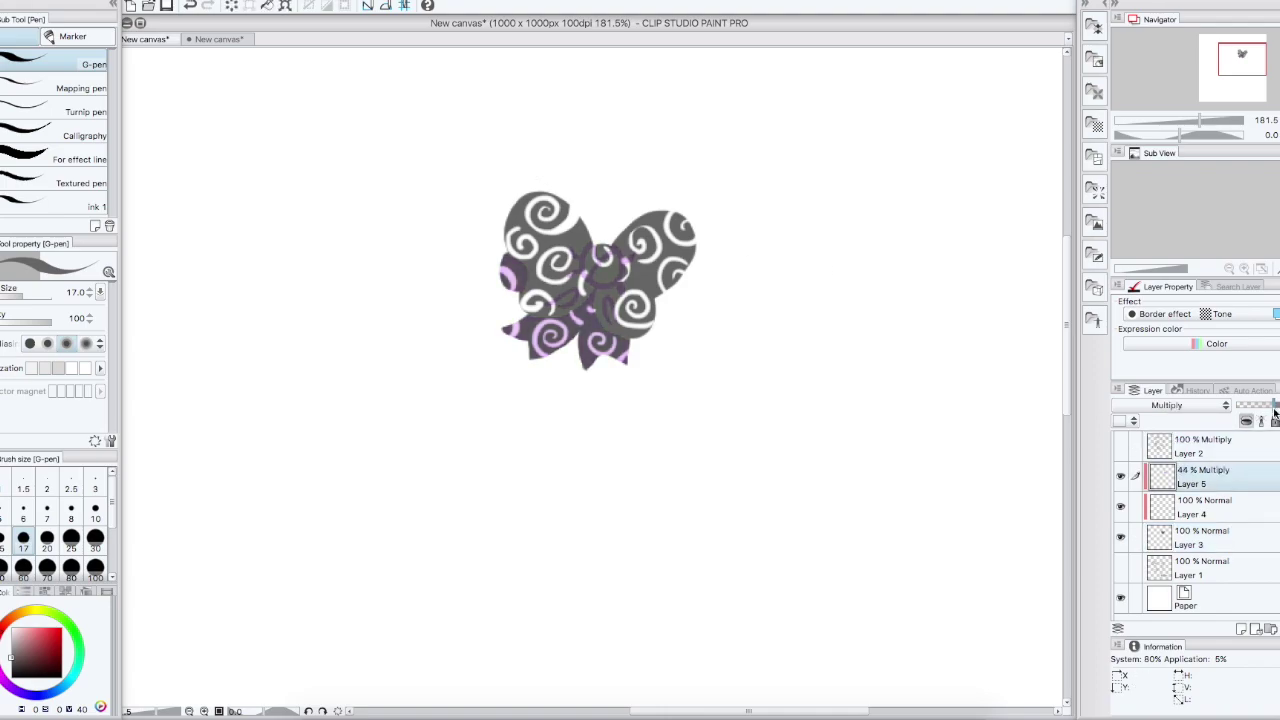
{"action": "left_click", "coordinate": [1121, 448]}
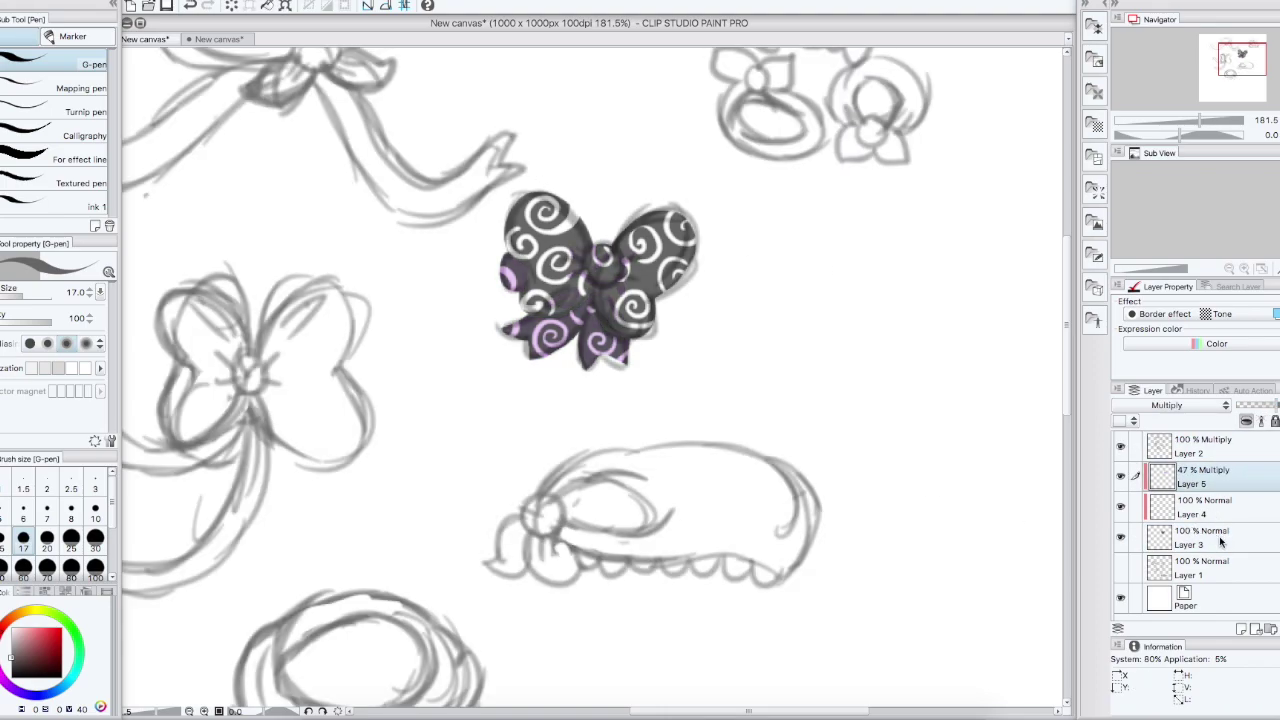
Fill the group of small bows and rings in the canvas's upper right with pale yellow on Layer 3
{"action": "left_click", "coordinate": [1219, 541]}
{"action": "scroll", "coordinate": [1013, 342], "scroll_direction": "up", "scroll_amount": 5}
{"action": "left_click", "coordinate": [27, 610]}
{"action": "left_click", "coordinate": [32, 634]}
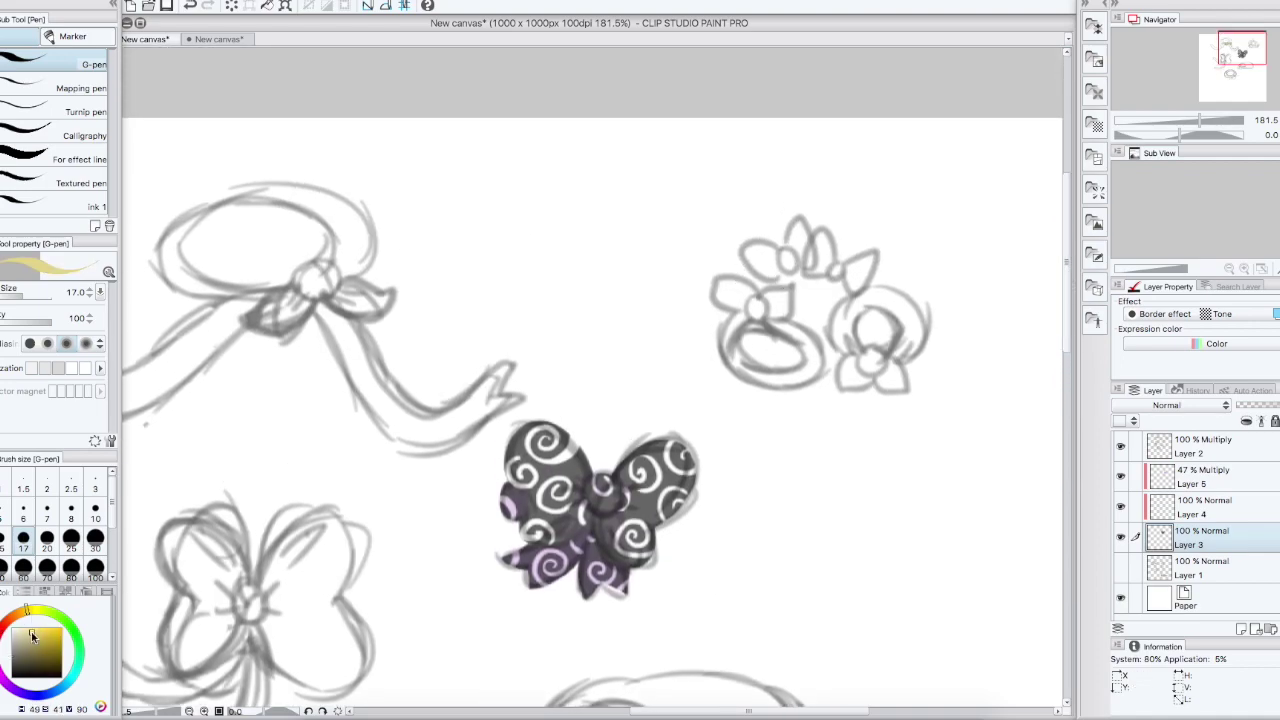
{"action": "mouse_move", "coordinate": [748, 308]}
{"action": "left_mouse_down"}
{"action": "mouse_move", "coordinate": [725, 281]}
{"action": "mouse_move", "coordinate": [747, 311]}
{"action": "mouse_move", "coordinate": [748, 367]}
{"action": "mouse_move", "coordinate": [780, 378]}
{"action": "mouse_move", "coordinate": [815, 364]}
{"action": "mouse_move", "coordinate": [789, 376]}
{"action": "mouse_move", "coordinate": [786, 328]}
{"action": "left_mouse_up"}
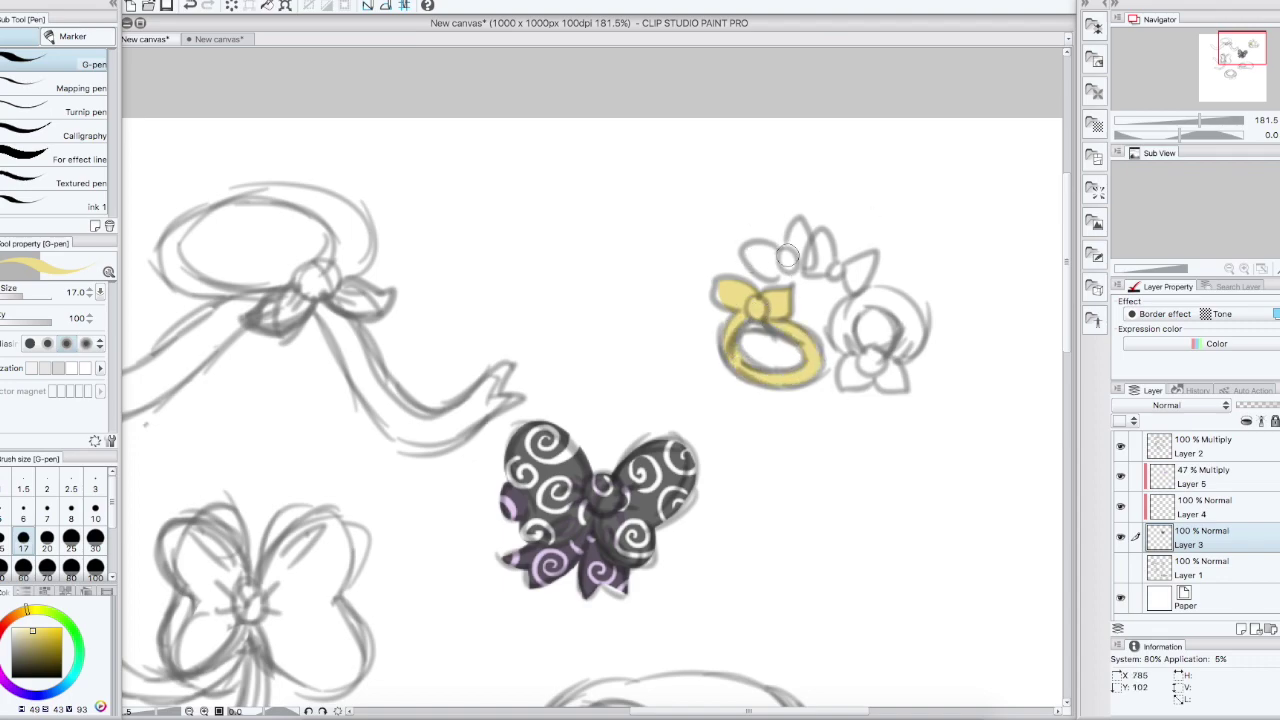
{"action": "mouse_move", "coordinate": [788, 257]}
{"action": "left_mouse_down"}
{"action": "mouse_move", "coordinate": [800, 221]}
{"action": "mouse_move", "coordinate": [794, 251]}
{"action": "mouse_move", "coordinate": [801, 240]}
{"action": "mouse_move", "coordinate": [761, 243]}
{"action": "mouse_move", "coordinate": [777, 273]}
{"action": "mouse_move", "coordinate": [756, 255]}
{"action": "mouse_move", "coordinate": [829, 265]}
{"action": "mouse_move", "coordinate": [823, 236]}
{"action": "mouse_move", "coordinate": [805, 272]}
{"action": "mouse_move", "coordinate": [818, 262]}
{"action": "mouse_move", "coordinate": [860, 284]}
{"action": "mouse_move", "coordinate": [845, 246]}
{"action": "left_mouse_up"}
{"action": "mouse_move", "coordinate": [873, 362]}
{"action": "left_mouse_down"}
{"action": "mouse_move", "coordinate": [842, 386]}
{"action": "mouse_move", "coordinate": [896, 384]}
{"action": "mouse_move", "coordinate": [859, 360]}
{"action": "mouse_move", "coordinate": [891, 351]}
{"action": "mouse_move", "coordinate": [897, 320]}
{"action": "mouse_move", "coordinate": [846, 319]}
{"action": "mouse_move", "coordinate": [854, 349]}
{"action": "mouse_move", "coordinate": [844, 312]}
{"action": "mouse_move", "coordinate": [842, 323]}
{"action": "mouse_move", "coordinate": [888, 301]}
{"action": "mouse_move", "coordinate": [898, 359]}
{"action": "left_mouse_up"}
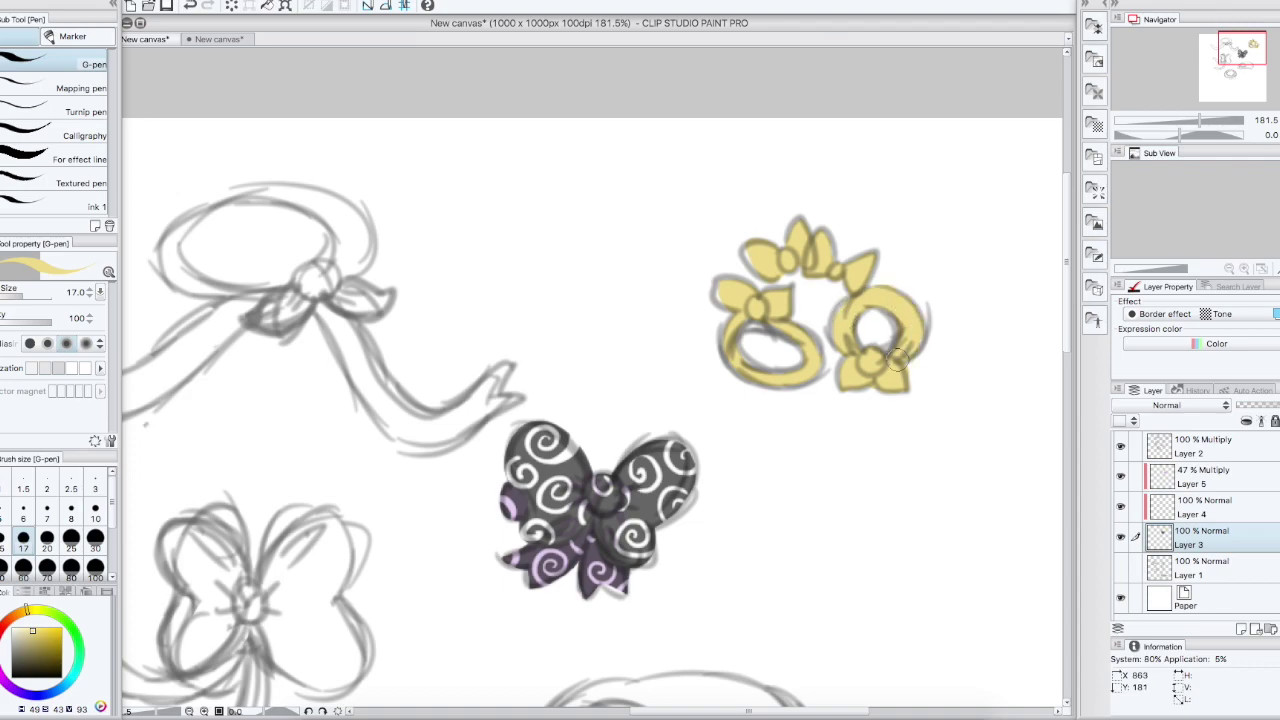
Draw white swirls over the yellow bows and rings on the clipped pattern layer, Layer 4
{"action": "left_click", "coordinate": [1183, 515]}
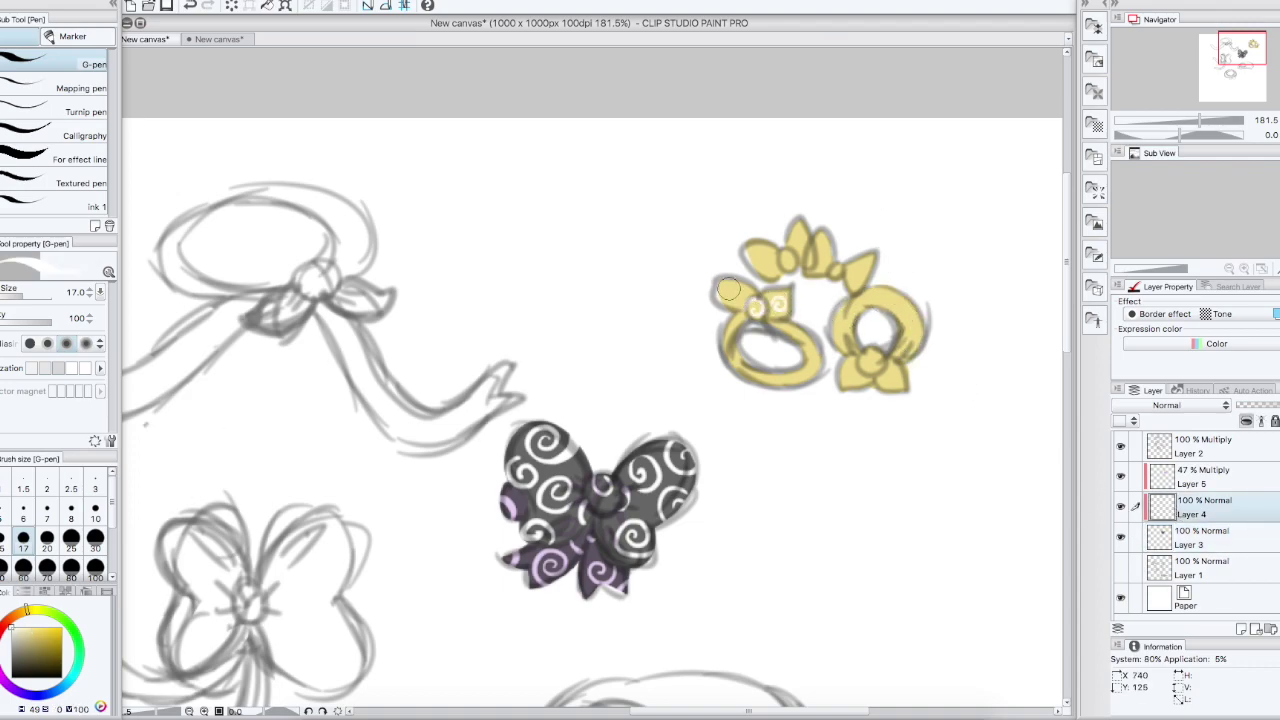
{"action": "left_click_drag", "start_coordinate": [728, 289], "coordinate": [740, 281]}
{"action": "mouse_move", "coordinate": [803, 330]}
{"action": "left_mouse_down"}
{"action": "mouse_move", "coordinate": [809, 391]}
{"action": "mouse_move", "coordinate": [728, 365]}
{"action": "mouse_move", "coordinate": [752, 379]}
{"action": "mouse_move", "coordinate": [740, 320]}
{"action": "left_mouse_up"}
{"action": "mouse_move", "coordinate": [890, 377]}
{"action": "left_mouse_down"}
{"action": "mouse_move", "coordinate": [899, 383]}
{"action": "mouse_move", "coordinate": [846, 382]}
{"action": "left_mouse_up"}
{"action": "left_click_drag", "start_coordinate": [846, 317], "coordinate": [849, 339]}
{"action": "mouse_move", "coordinate": [883, 288]}
{"action": "left_mouse_down"}
{"action": "mouse_move", "coordinate": [905, 298]}
{"action": "mouse_move", "coordinate": [911, 343]}
{"action": "left_mouse_up"}
{"action": "left_click_drag", "start_coordinate": [806, 246], "coordinate": [810, 257]}
{"action": "left_click_drag", "start_coordinate": [795, 229], "coordinate": [789, 262]}
{"action": "left_click_drag", "start_coordinate": [751, 246], "coordinate": [763, 268]}
{"action": "left_click_drag", "start_coordinate": [862, 261], "coordinate": [866, 268]}
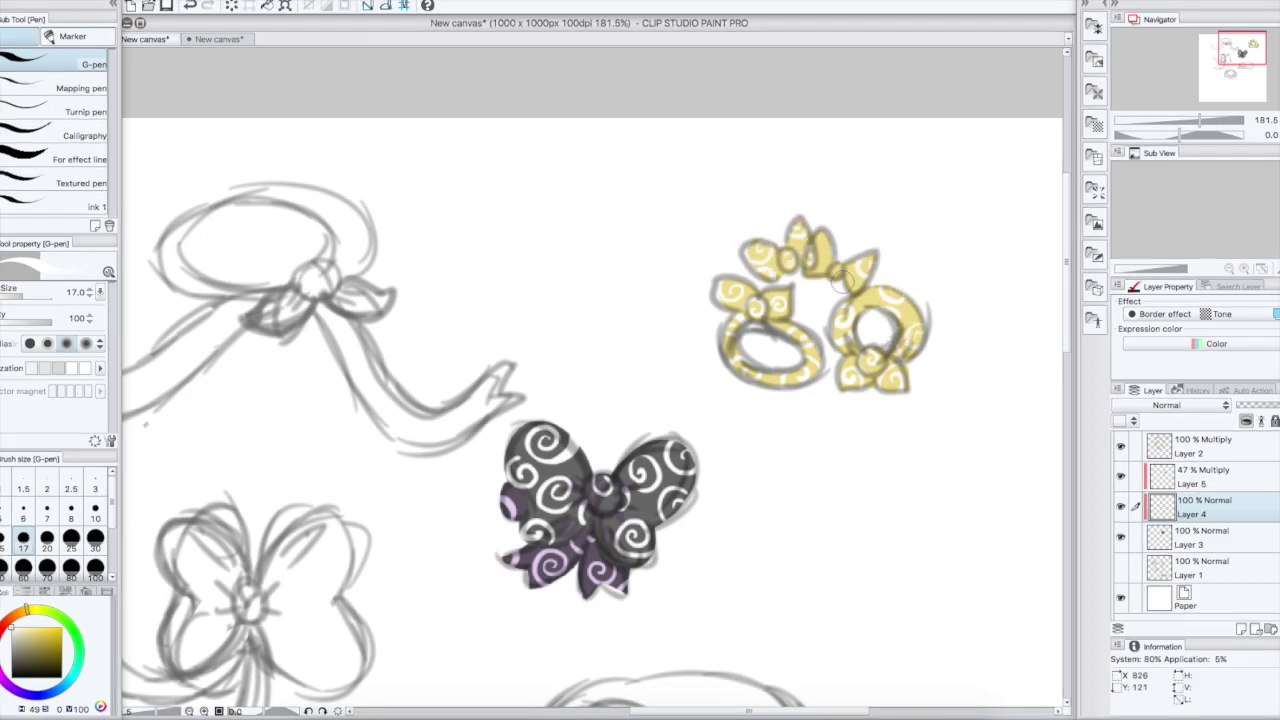
{"action": "left_click_drag", "start_coordinate": [819, 233], "coordinate": [822, 244]}
Shade the yellow bows and rings with orange-yellow (45, 85, 97) on the Multiply layer, with the sketch hidden
{"action": "left_click", "coordinate": [1121, 446]}
{"action": "left_click", "coordinate": [1181, 477]}
{"action": "left_click", "coordinate": [43, 629]}
{"action": "left_click", "coordinate": [25, 614]}
{"action": "left_click", "coordinate": [54, 629]}
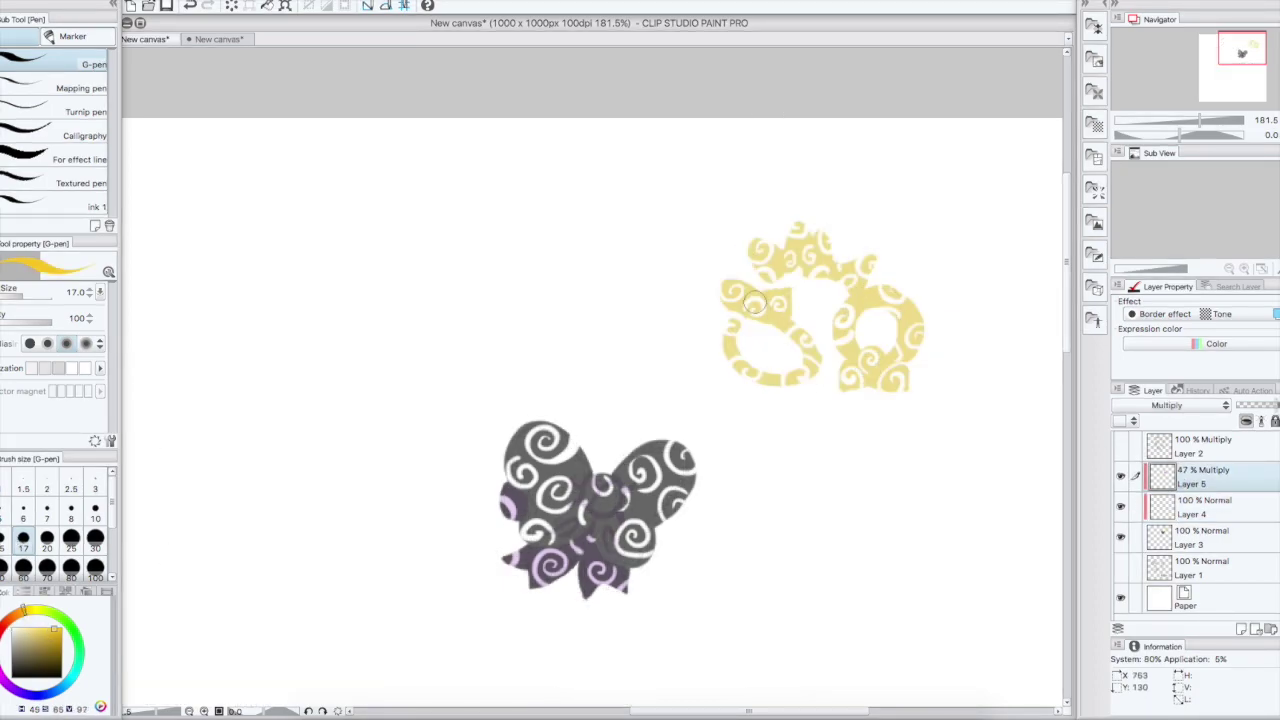
{"action": "mouse_move", "coordinate": [796, 364]}
{"action": "left_mouse_down"}
{"action": "mouse_move", "coordinate": [745, 350]}
{"action": "mouse_move", "coordinate": [797, 369]}
{"action": "left_mouse_up"}
{"action": "left_click_drag", "start_coordinate": [769, 318], "coordinate": [778, 320]}
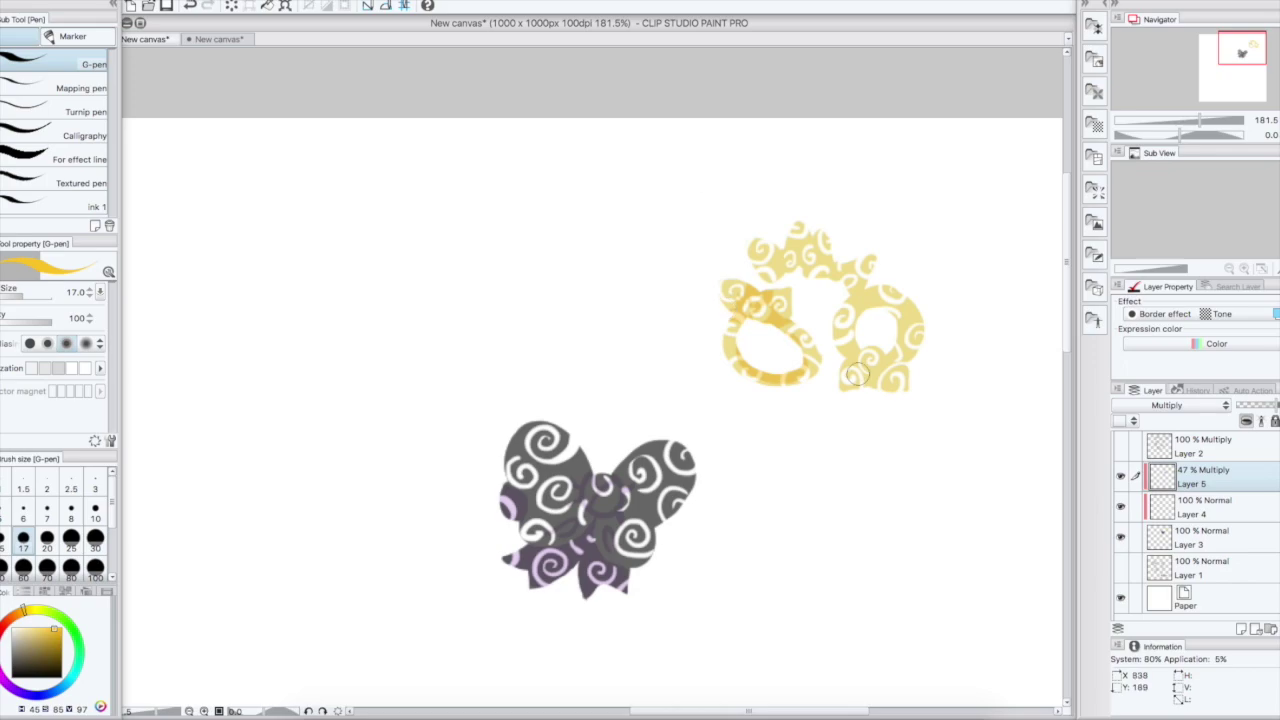
{"action": "mouse_move", "coordinate": [856, 362]}
{"action": "left_mouse_down"}
{"action": "mouse_move", "coordinate": [887, 362]}
{"action": "mouse_move", "coordinate": [890, 379]}
{"action": "left_mouse_up"}
{"action": "mouse_move", "coordinate": [849, 369]}
{"action": "left_mouse_down"}
{"action": "mouse_move", "coordinate": [887, 368]}
{"action": "mouse_move", "coordinate": [859, 371]}
{"action": "left_mouse_up"}
{"action": "left_click_drag", "start_coordinate": [857, 340], "coordinate": [889, 333]}
{"action": "mouse_move", "coordinate": [806, 237]}
{"action": "left_mouse_down"}
{"action": "mouse_move", "coordinate": [790, 252]}
{"action": "mouse_move", "coordinate": [799, 227]}
{"action": "left_mouse_up"}
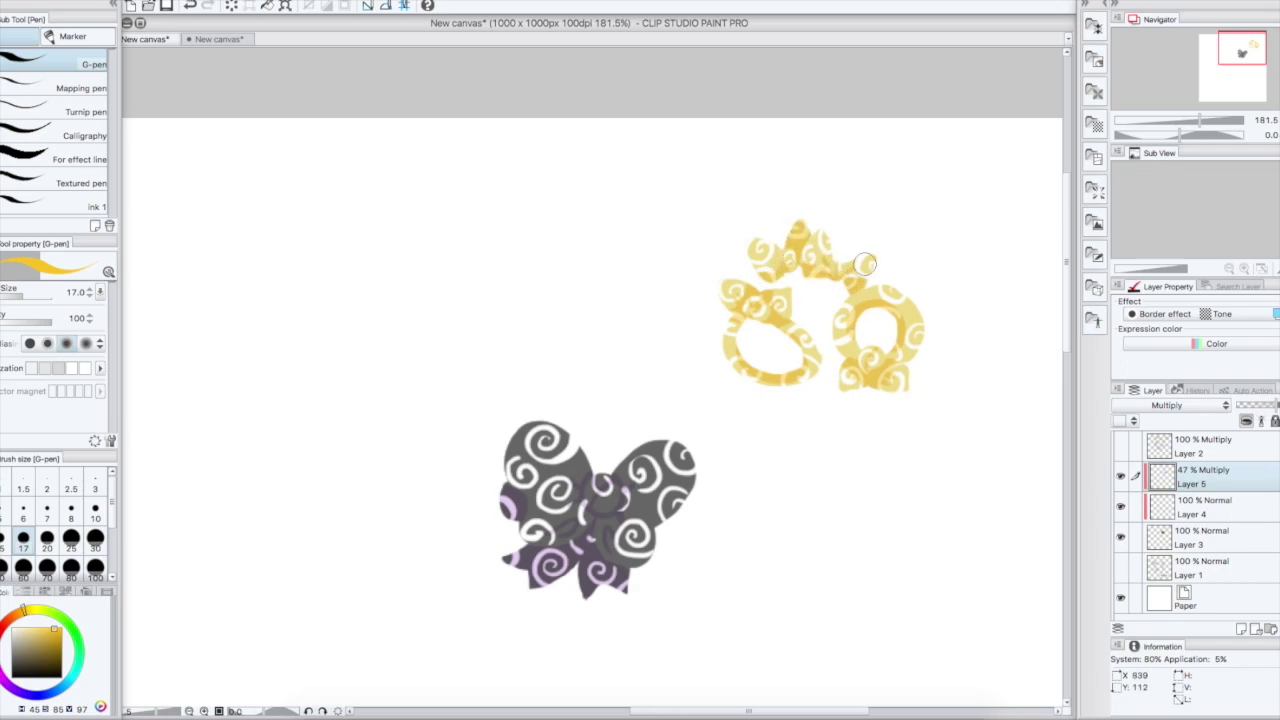
Show the sketch again and fill the oval band and its bow with near-black charcoal on Layer 3
{"action": "left_click", "coordinate": [1121, 446]}
{"action": "left_click_drag", "start_coordinate": [748, 711], "coordinate": [657, 711]}
{"action": "left_click", "coordinate": [11, 667]}
{"action": "left_click", "coordinate": [1202, 538]}
{"action": "mouse_move", "coordinate": [674, 274]}
{"action": "left_mouse_down"}
{"action": "mouse_move", "coordinate": [682, 284]}
{"action": "mouse_move", "coordinate": [632, 327]}
{"action": "left_mouse_up"}
{"action": "mouse_move", "coordinate": [673, 301]}
{"action": "left_mouse_down"}
{"action": "mouse_move", "coordinate": [633, 328]}
{"action": "mouse_move", "coordinate": [652, 302]}
{"action": "left_mouse_up"}
{"action": "left_click_drag", "start_coordinate": [699, 280], "coordinate": [754, 299]}
{"action": "mouse_move", "coordinate": [690, 292]}
{"action": "left_mouse_down"}
{"action": "mouse_move", "coordinate": [752, 304]}
{"action": "mouse_move", "coordinate": [738, 300]}
{"action": "left_mouse_up"}
{"action": "mouse_move", "coordinate": [692, 260]}
{"action": "left_mouse_down"}
{"action": "mouse_move", "coordinate": [578, 200]}
{"action": "mouse_move", "coordinate": [632, 297]}
{"action": "left_mouse_up"}
{"action": "mouse_move", "coordinate": [588, 201]}
{"action": "left_mouse_down"}
{"action": "mouse_move", "coordinate": [575, 203]}
{"action": "mouse_move", "coordinate": [634, 293]}
{"action": "left_mouse_up"}
{"action": "mouse_move", "coordinate": [548, 220]}
{"action": "left_mouse_down"}
{"action": "mouse_move", "coordinate": [674, 196]}
{"action": "mouse_move", "coordinate": [705, 262]}
{"action": "left_mouse_up"}
{"action": "left_click_drag", "start_coordinate": [653, 187], "coordinate": [715, 251]}
{"action": "left_click_drag", "start_coordinate": [693, 205], "coordinate": [567, 204]}
{"action": "key", "text": "super+z"}
{"action": "mouse_move", "coordinate": [668, 177]}
{"action": "left_mouse_down"}
{"action": "mouse_move", "coordinate": [714, 190]}
{"action": "mouse_move", "coordinate": [739, 262]}
{"action": "left_mouse_up"}
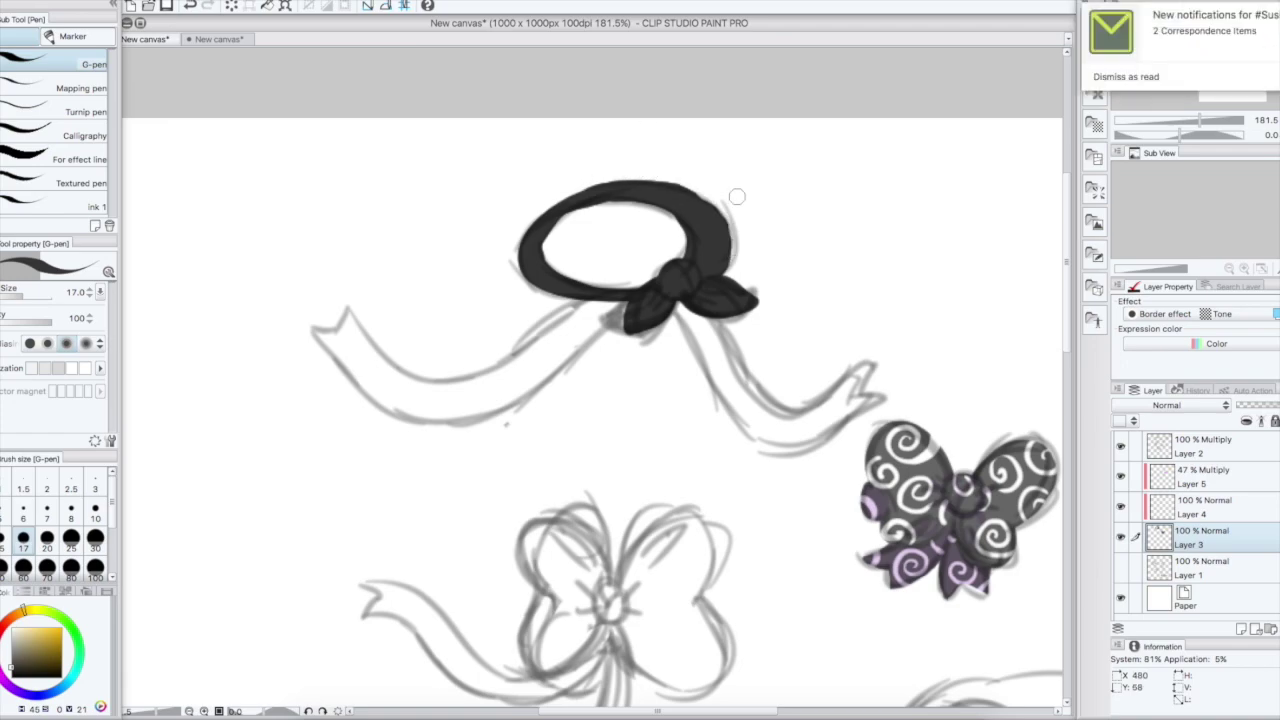
Fill the oval band's two long ribbon tails, including their forked ends, with the charcoal colour
{"action": "left_click_drag", "start_coordinate": [615, 301], "coordinate": [522, 376]}
{"action": "mouse_move", "coordinate": [522, 376]}
{"action": "left_mouse_down"}
{"action": "mouse_move", "coordinate": [580, 317]}
{"action": "mouse_move", "coordinate": [515, 371]}
{"action": "left_mouse_up"}
{"action": "left_click_drag", "start_coordinate": [343, 340], "coordinate": [348, 310]}
{"action": "left_click_drag", "start_coordinate": [348, 310], "coordinate": [383, 380]}
{"action": "mouse_move", "coordinate": [342, 340]}
{"action": "left_mouse_down"}
{"action": "mouse_move", "coordinate": [314, 332]}
{"action": "mouse_move", "coordinate": [354, 377]}
{"action": "mouse_move", "coordinate": [428, 411]}
{"action": "mouse_move", "coordinate": [532, 388]}
{"action": "left_mouse_up"}
{"action": "mouse_move", "coordinate": [365, 380]}
{"action": "left_mouse_down"}
{"action": "mouse_move", "coordinate": [518, 400]}
{"action": "mouse_move", "coordinate": [508, 386]}
{"action": "mouse_move", "coordinate": [531, 354]}
{"action": "mouse_move", "coordinate": [488, 368]}
{"action": "left_mouse_up"}
{"action": "mouse_move", "coordinate": [677, 301]}
{"action": "left_mouse_down"}
{"action": "mouse_move", "coordinate": [708, 350]}
{"action": "mouse_move", "coordinate": [882, 397]}
{"action": "left_mouse_up"}
{"action": "mouse_move", "coordinate": [716, 324]}
{"action": "left_mouse_down"}
{"action": "mouse_move", "coordinate": [815, 405]}
{"action": "mouse_move", "coordinate": [868, 368]}
{"action": "left_mouse_up"}
{"action": "left_click_drag", "start_coordinate": [880, 397], "coordinate": [800, 428]}
{"action": "left_click_drag", "start_coordinate": [718, 340], "coordinate": [782, 422]}
{"action": "mouse_move", "coordinate": [778, 412]}
{"action": "left_mouse_down"}
{"action": "mouse_move", "coordinate": [834, 408]}
{"action": "mouse_move", "coordinate": [869, 383]}
{"action": "left_mouse_up"}
Hide the sketch layer, smooth the edges of both charcoal ribbon tails, and show the sketch again
{"action": "left_click", "coordinate": [1119, 449]}
{"action": "left_click_drag", "start_coordinate": [888, 404], "coordinate": [766, 457]}
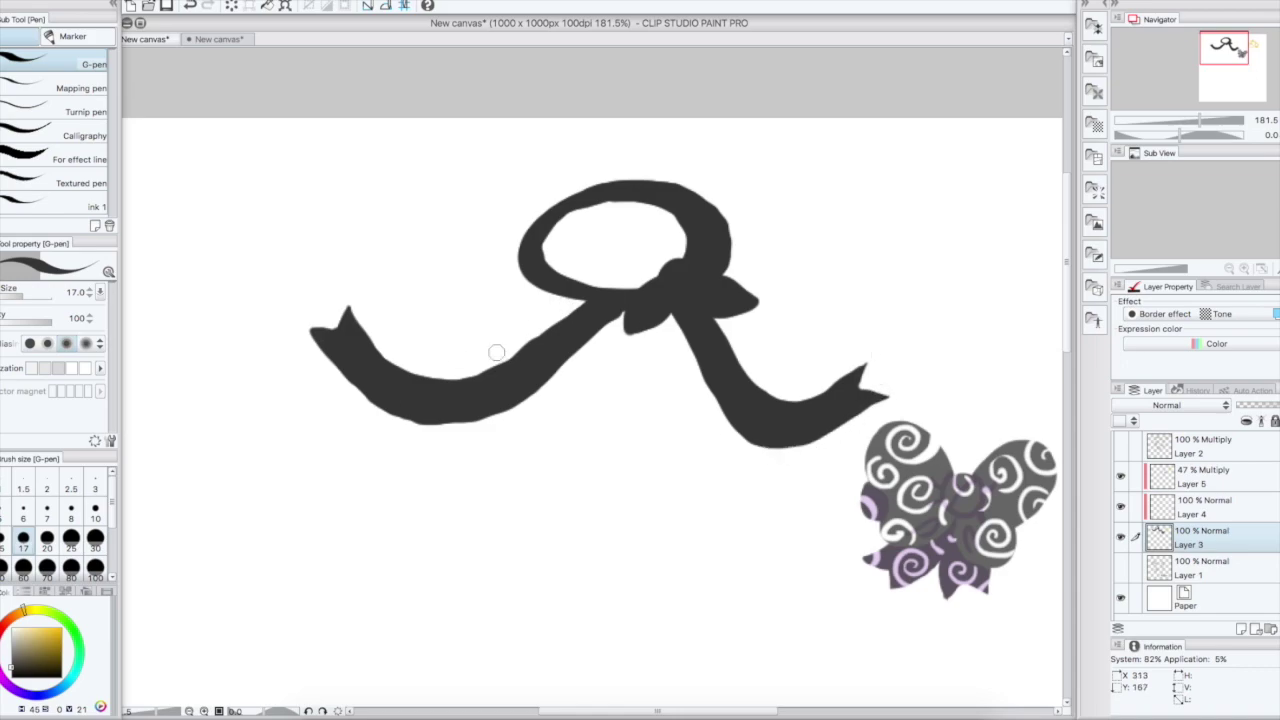
{"action": "left_click_drag", "start_coordinate": [486, 366], "coordinate": [546, 319]}
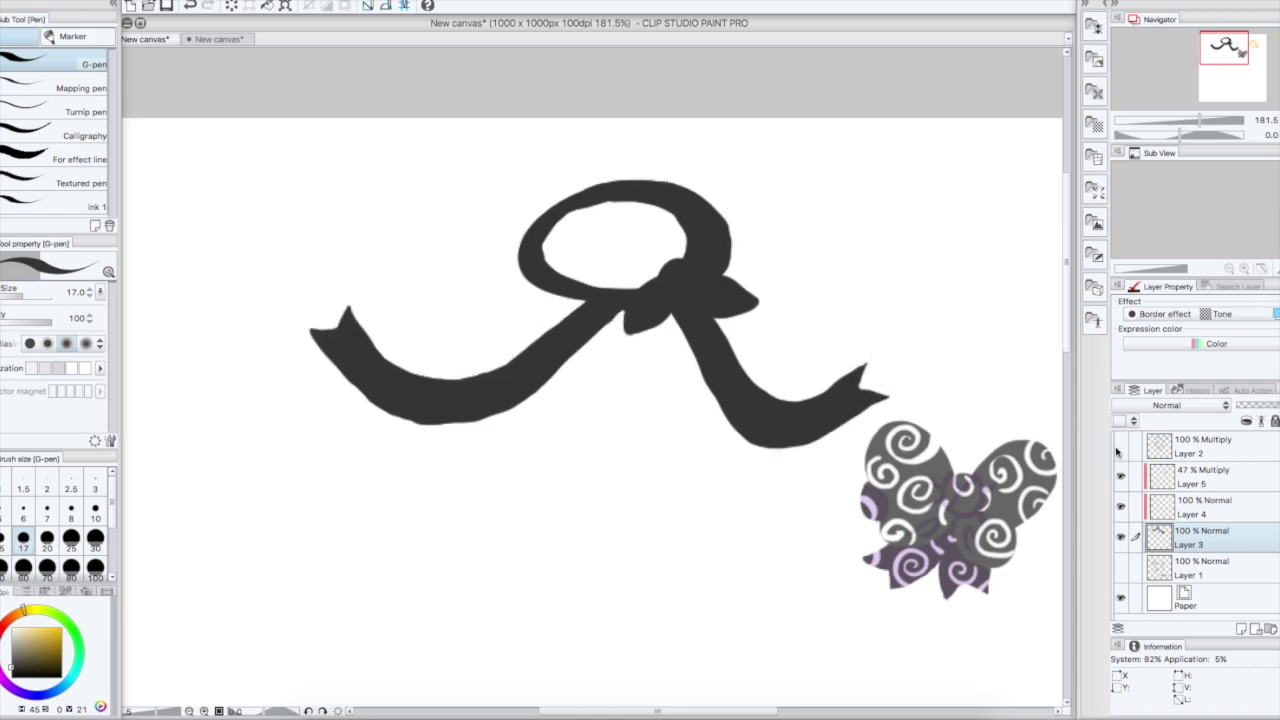
{"action": "left_click", "coordinate": [1119, 447]}
Draw white swirls on the charcoal band's right ribbon tail and its bow on Layer 4
{"action": "left_click", "coordinate": [1205, 508]}
{"action": "left_click", "coordinate": [12, 628]}
{"action": "left_click_drag", "start_coordinate": [776, 414], "coordinate": [800, 406]}
{"action": "left_click_drag", "start_coordinate": [727, 386], "coordinate": [721, 410]}
{"action": "left_click_drag", "start_coordinate": [846, 412], "coordinate": [830, 424]}
{"action": "left_click_drag", "start_coordinate": [744, 436], "coordinate": [762, 450]}
{"action": "mouse_move", "coordinate": [718, 320]}
{"action": "left_mouse_down"}
{"action": "mouse_move", "coordinate": [734, 335]}
{"action": "mouse_move", "coordinate": [714, 333]}
{"action": "left_mouse_up"}
{"action": "left_click_drag", "start_coordinate": [677, 313], "coordinate": [682, 330]}
{"action": "left_click_drag", "start_coordinate": [725, 277], "coordinate": [728, 293]}
{"action": "left_click_drag", "start_coordinate": [660, 263], "coordinate": [665, 272]}
Continue the white swirls along the left ribbon tail, from the bow out to the forked end
{"action": "mouse_move", "coordinate": [653, 329]}
{"action": "left_mouse_down"}
{"action": "mouse_move", "coordinate": [646, 317]}
{"action": "mouse_move", "coordinate": [573, 327]}
{"action": "left_mouse_up"}
{"action": "left_click_drag", "start_coordinate": [527, 390], "coordinate": [547, 378]}
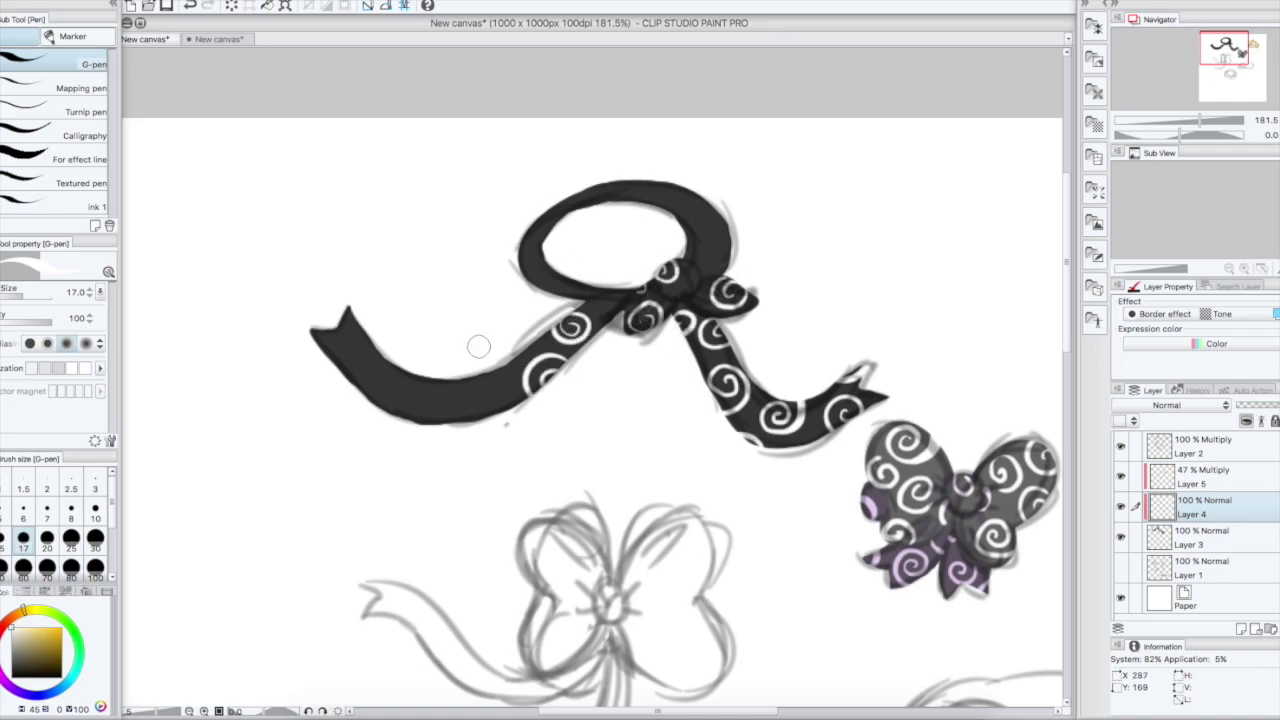
{"action": "left_click_drag", "start_coordinate": [451, 382], "coordinate": [478, 378]}
{"action": "mouse_move", "coordinate": [376, 400]}
{"action": "left_mouse_down"}
{"action": "mouse_move", "coordinate": [397, 390]}
{"action": "mouse_move", "coordinate": [421, 420]}
{"action": "left_mouse_up"}
{"action": "left_click_drag", "start_coordinate": [354, 331], "coordinate": [354, 345]}
Cover the charcoal oval band with white swirls, undoing a stray stroke along the way
{"action": "left_click_drag", "start_coordinate": [587, 304], "coordinate": [613, 308]}
{"action": "left_click_drag", "start_coordinate": [538, 290], "coordinate": [570, 286]}
{"action": "key", "text": "ctrl+z"}
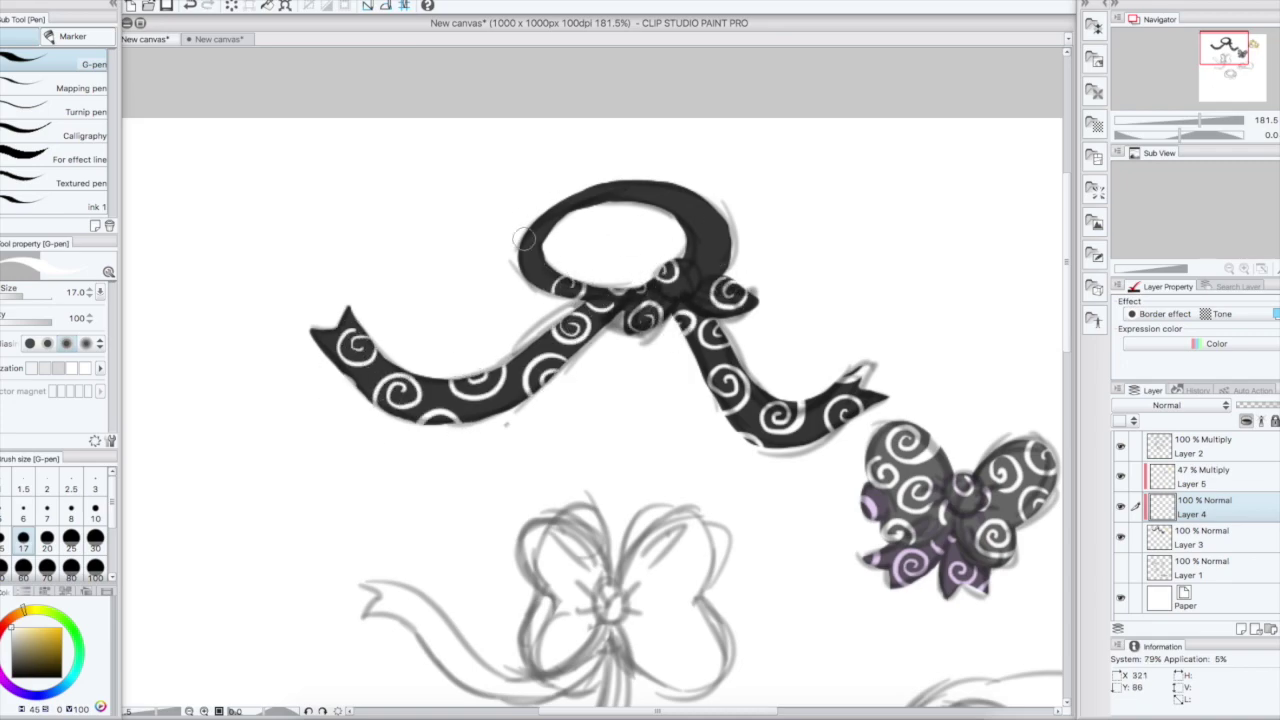
{"action": "mouse_move", "coordinate": [524, 240]}
{"action": "left_mouse_down"}
{"action": "mouse_move", "coordinate": [614, 146]}
{"action": "mouse_move", "coordinate": [718, 240]}
{"action": "mouse_move", "coordinate": [708, 275]}
{"action": "left_mouse_up"}
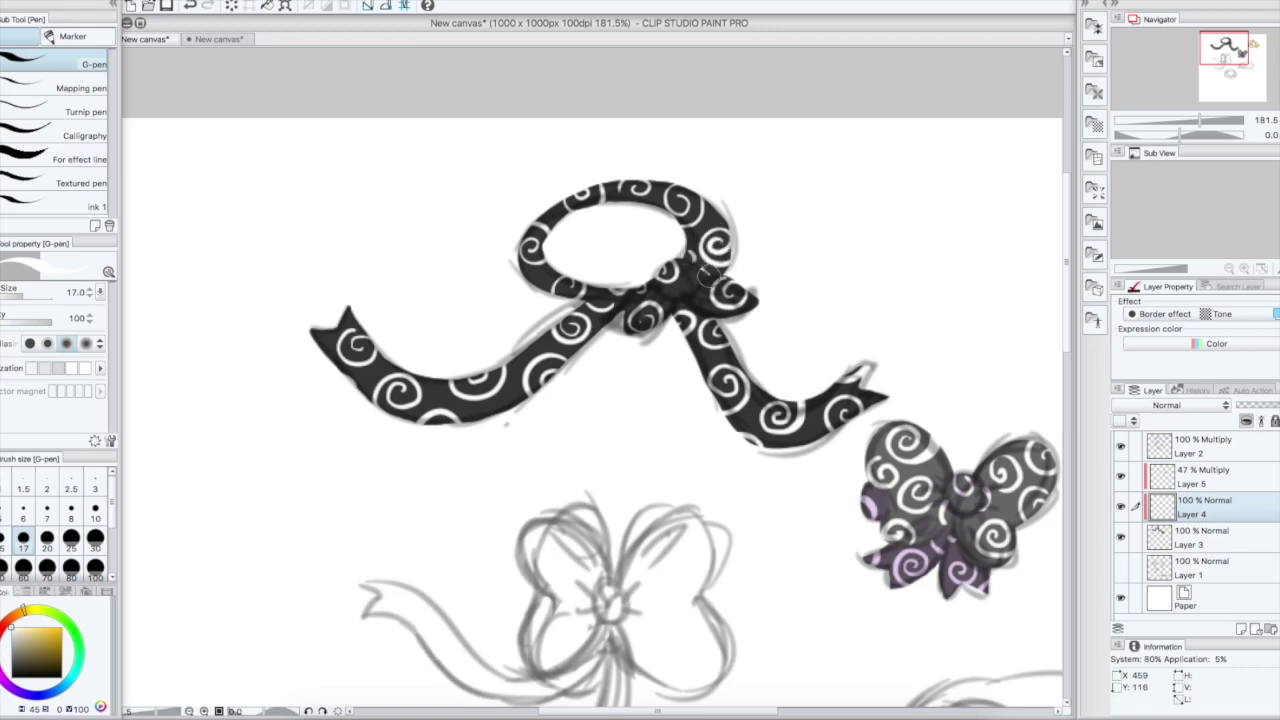
Shade around the charcoal bow's knot and the band's right side with black on Layer 5, with the sketch hidden
{"action": "left_click", "coordinate": [1205, 477]}
{"action": "left_click", "coordinate": [12, 677]}
{"action": "left_click_drag", "start_coordinate": [671, 322], "coordinate": [712, 318]}
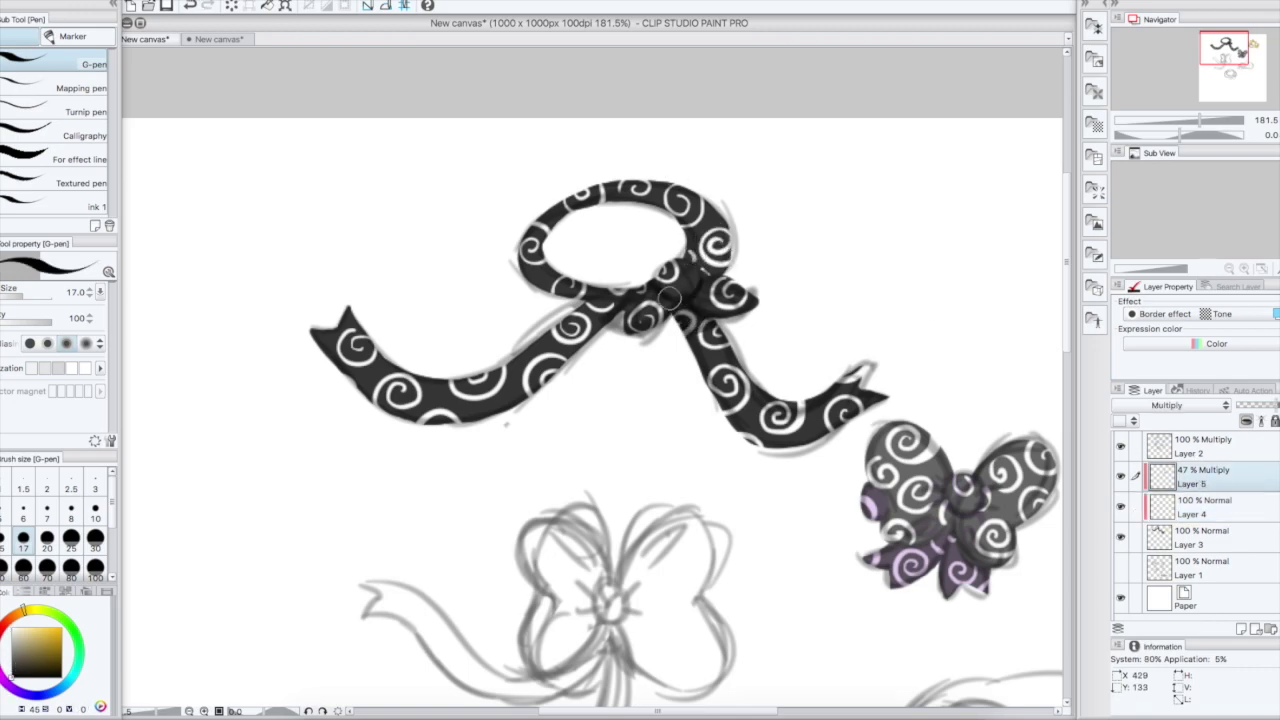
{"action": "left_click", "coordinate": [1121, 447]}
{"action": "mouse_move", "coordinate": [690, 252]}
{"action": "left_mouse_down"}
{"action": "mouse_move", "coordinate": [703, 209]}
{"action": "mouse_move", "coordinate": [720, 240]}
{"action": "left_mouse_up"}
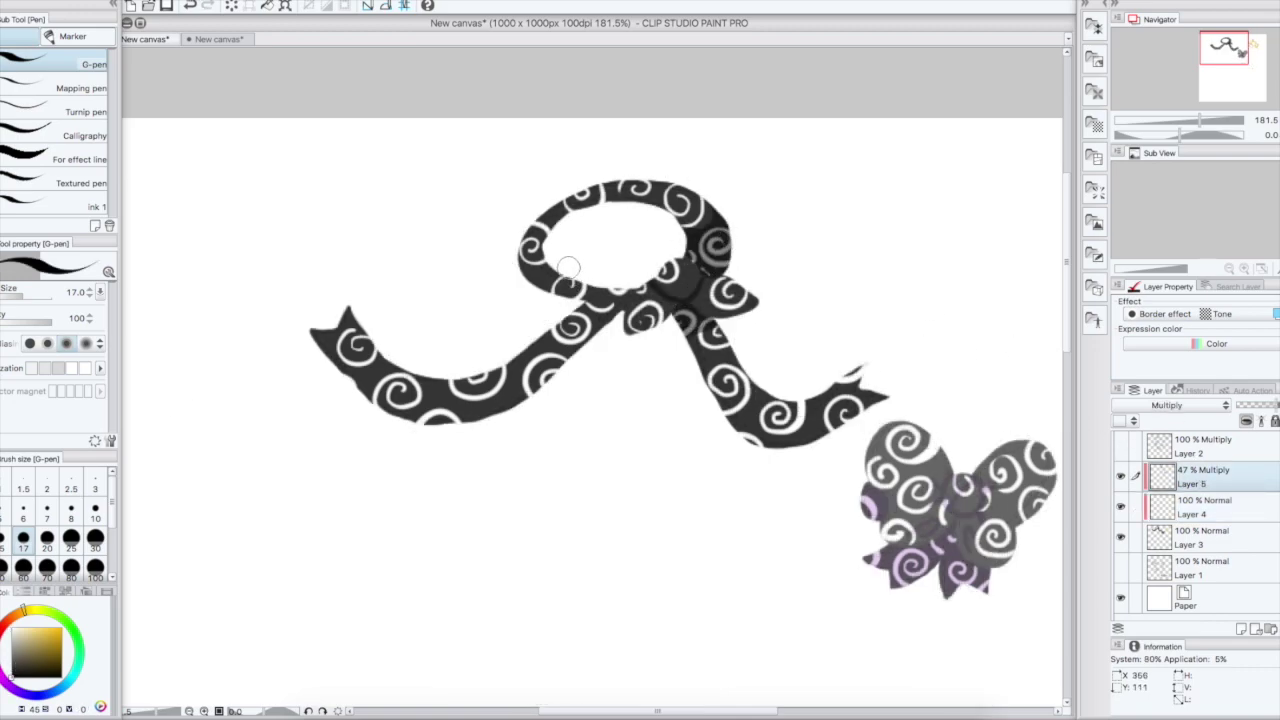
Shade the oval band's lower left, both ribbon tails and the bow knot with black on the Multiply layer
{"action": "left_click_drag", "start_coordinate": [530, 268], "coordinate": [620, 300]}
{"action": "left_click_drag", "start_coordinate": [458, 374], "coordinate": [330, 332]}
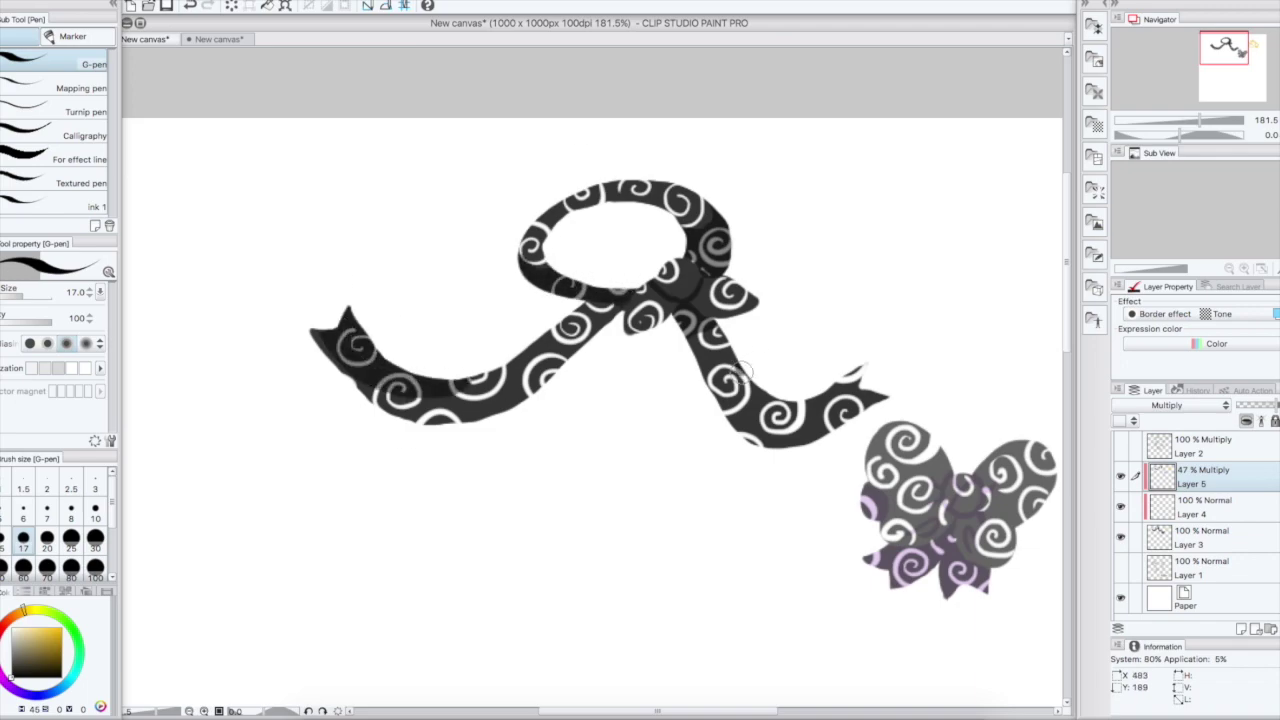
{"action": "left_click_drag", "start_coordinate": [736, 368], "coordinate": [856, 354]}
{"action": "mouse_move", "coordinate": [666, 279]}
{"action": "left_mouse_down"}
{"action": "mouse_move", "coordinate": [700, 279]}
{"action": "mouse_move", "coordinate": [677, 285]}
{"action": "mouse_move", "coordinate": [697, 297]}
{"action": "left_mouse_up"}
{"action": "key", "text": "super+z"}
{"action": "key", "text": "super+z"}
{"action": "key", "text": "super+y"}
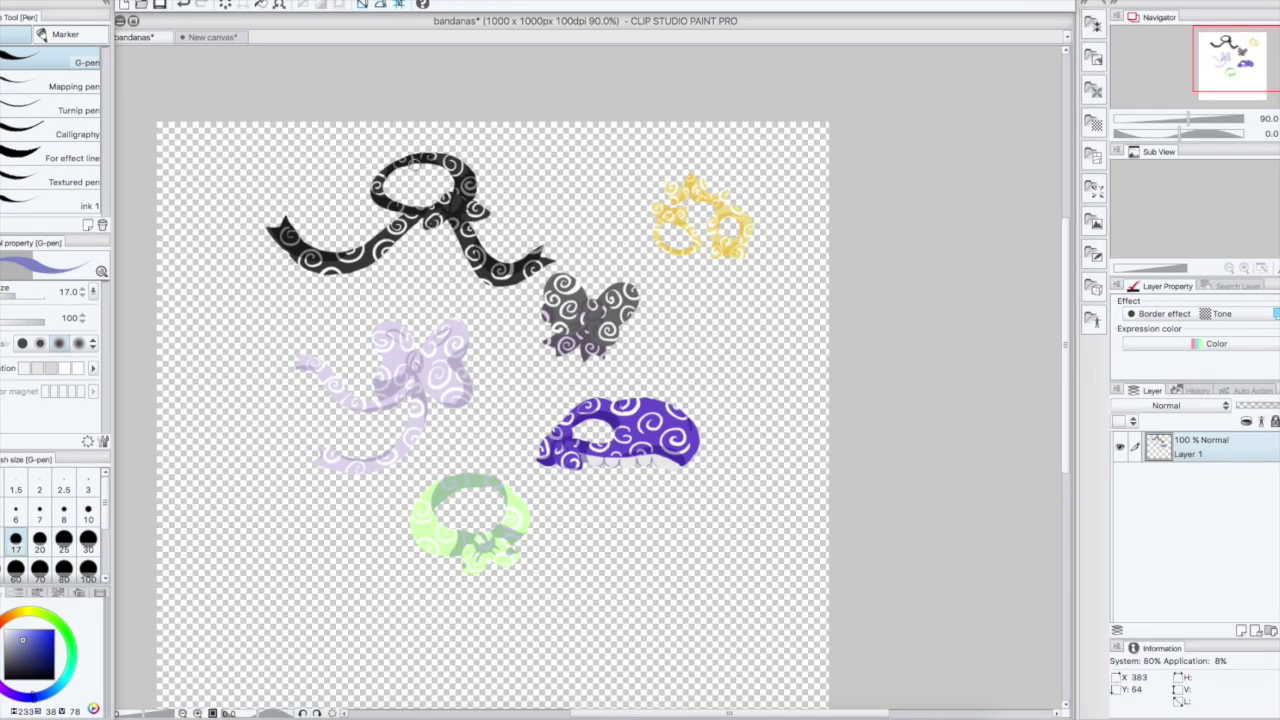
Create a new canvas 500 px wide and 500 px high
{"action": "left_click", "coordinate": [80, 0]}
{"action": "left_click", "coordinate": [104, 2]}
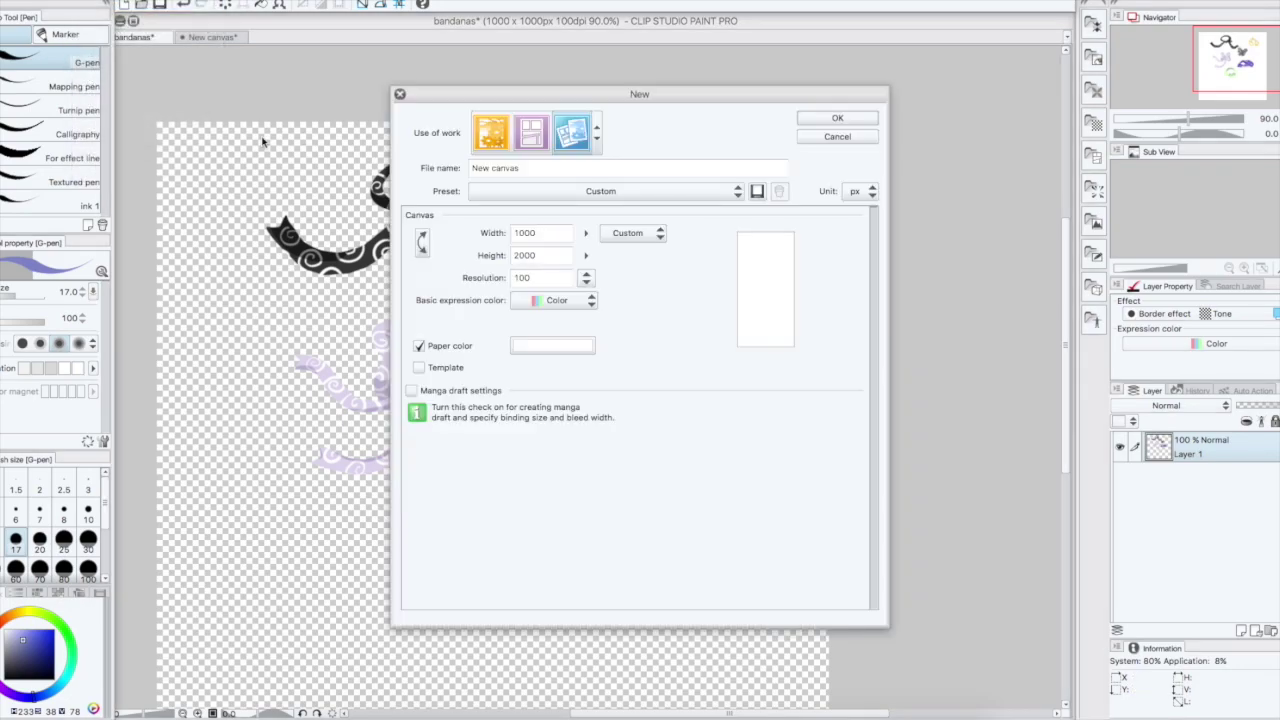
{"action": "left_click_drag", "start_coordinate": [556, 232], "coordinate": [468, 234]}
{"action": "type", "text": "500"}
{"action": "key", "text": "Tab"}
{"action": "type", "text": "500"}
{"action": "key", "text": "Return"}
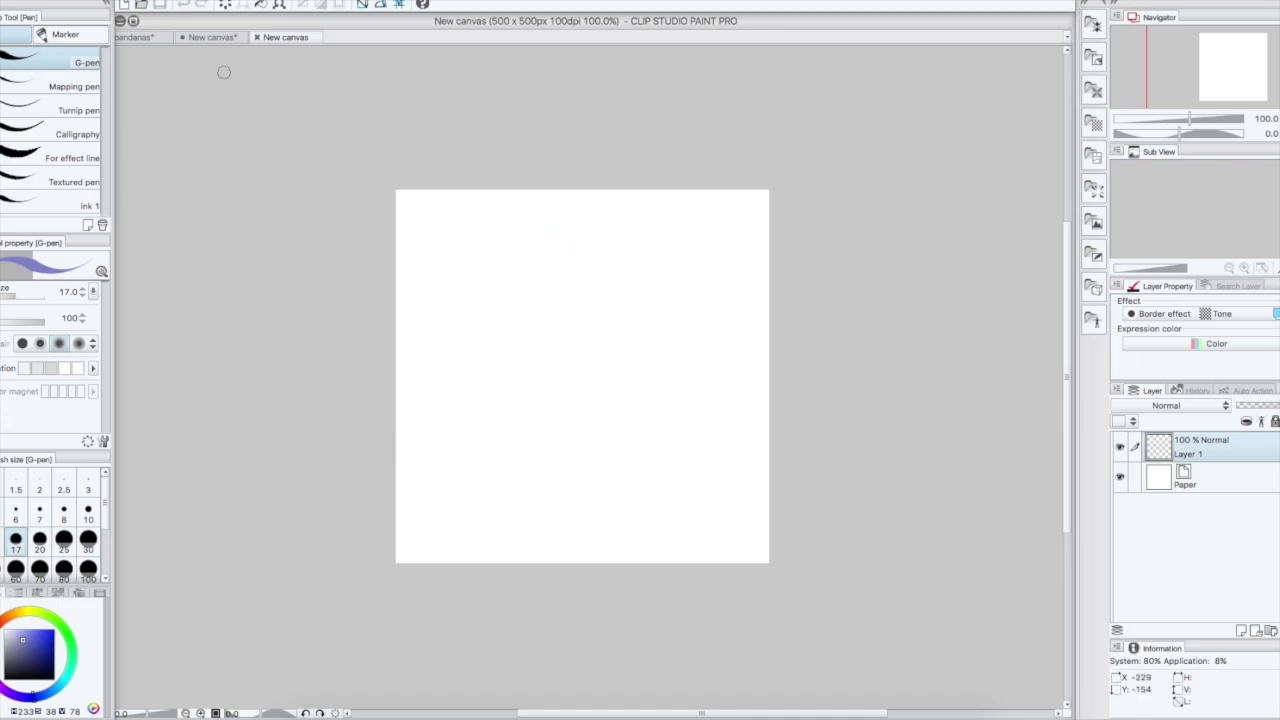
Copy all the artwork from the bandanas canvas, paste it into the 500 px canvas and shift it into view
{"action": "left_click", "coordinate": [210, 38]}
{"action": "left_click", "coordinate": [132, 38]}
{"action": "key", "text": "super+a"}
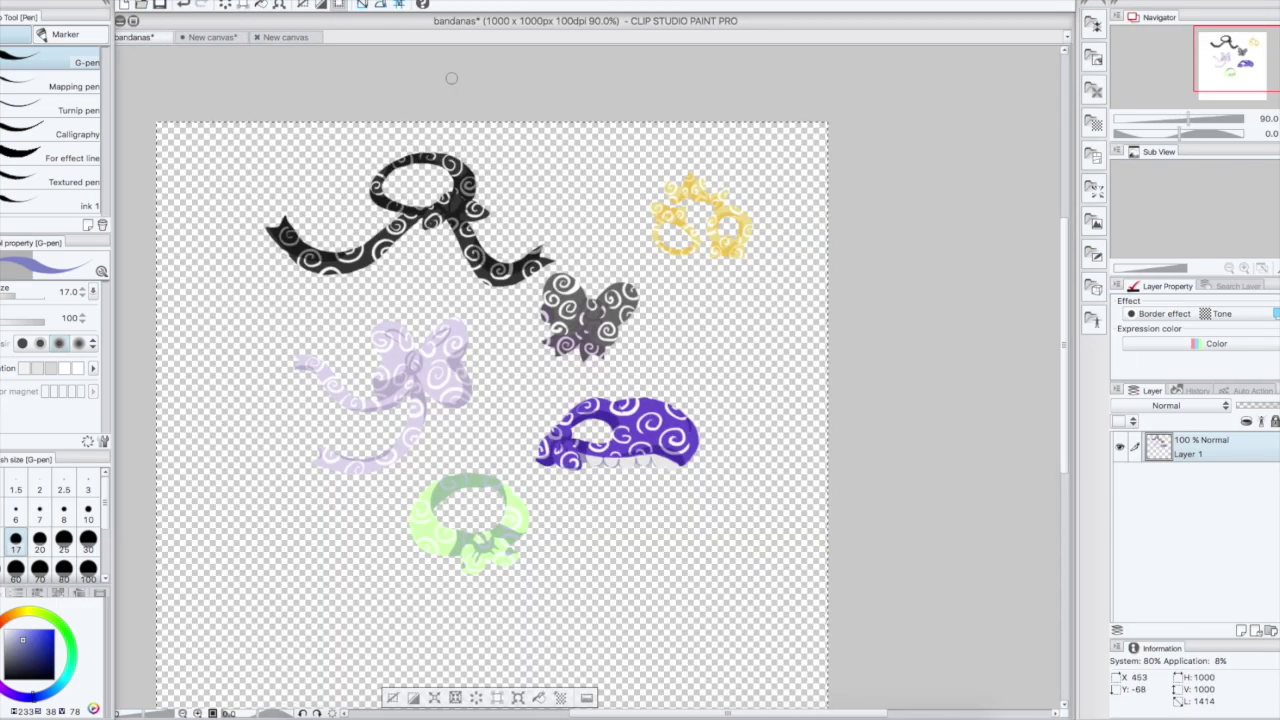
{"action": "left_click", "coordinate": [285, 37]}
{"action": "key", "text": "ctrl+v"}
{"action": "key", "text": "k"}
{"action": "left_click_drag", "start_coordinate": [705, 299], "coordinate": [548, 285]}
Scale the pasted accessories down to 68% and position them to fit the canvas width
{"action": "key", "text": "ctrl+t"}
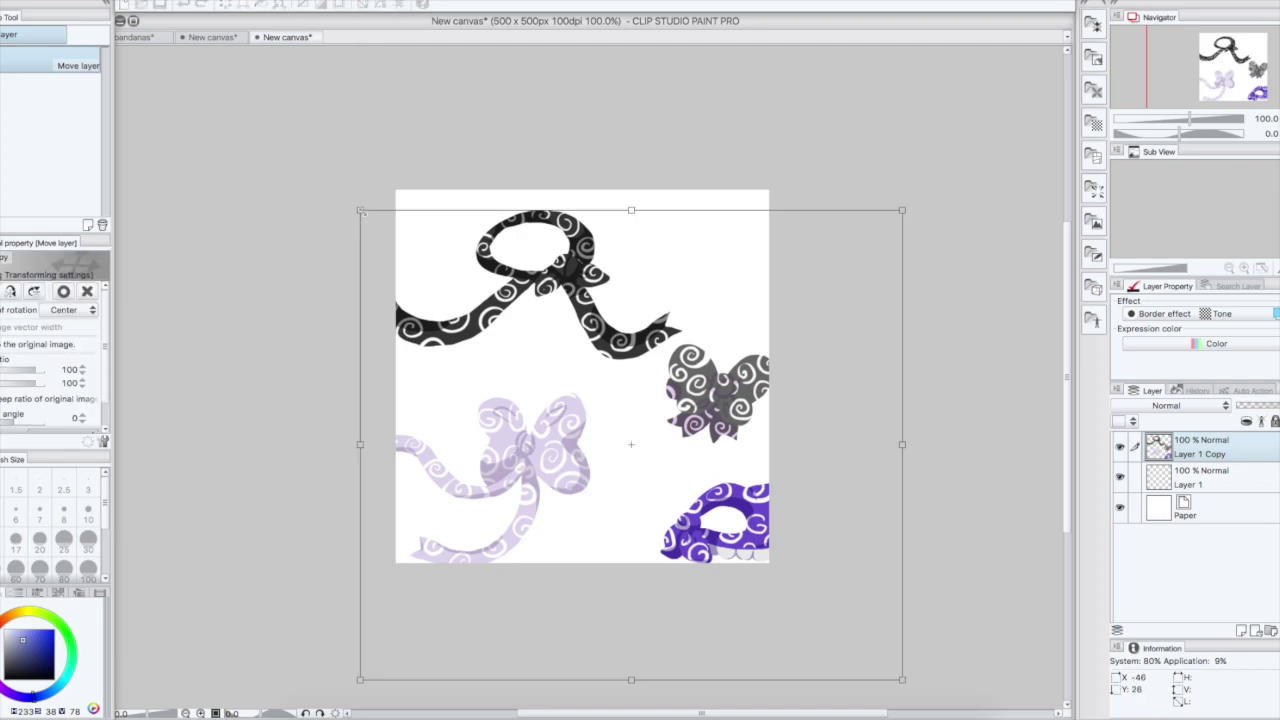
{"action": "left_click_drag", "start_coordinate": [361, 210], "coordinate": [449, 286]}
{"action": "left_click_drag", "start_coordinate": [575, 345], "coordinate": [521, 250]}
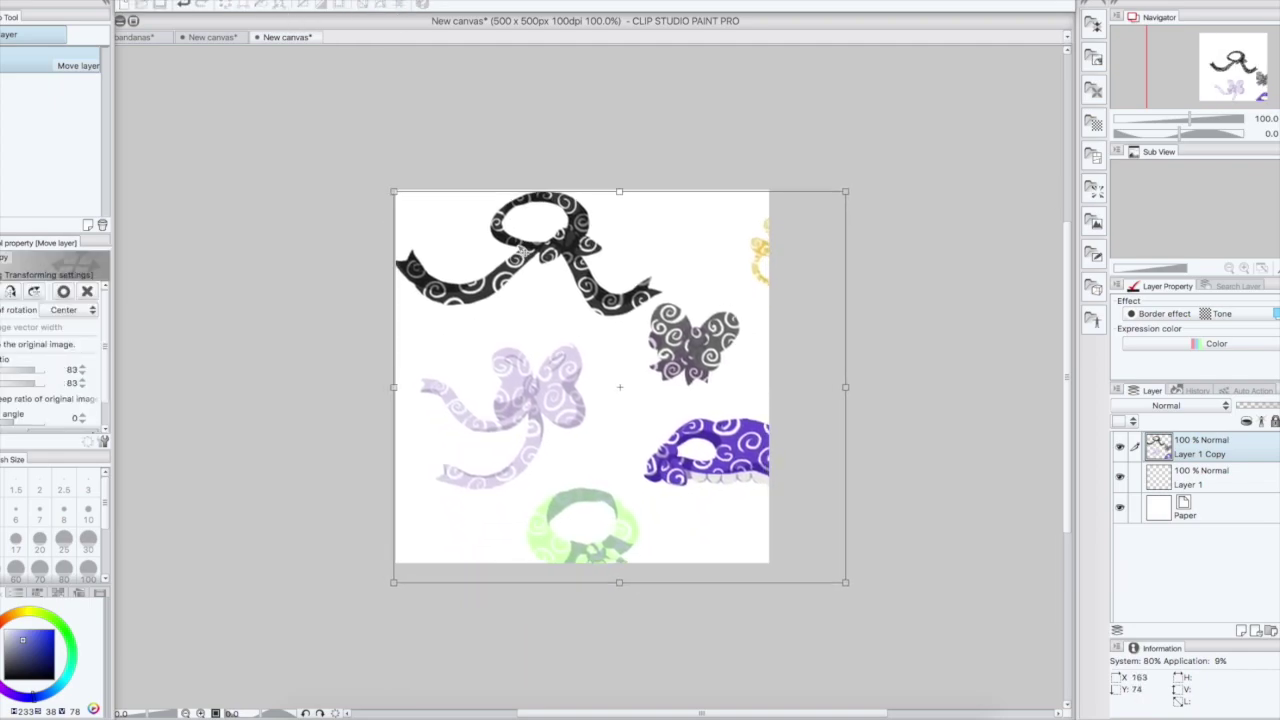
{"action": "left_click_drag", "start_coordinate": [846, 583], "coordinate": [766, 523]}
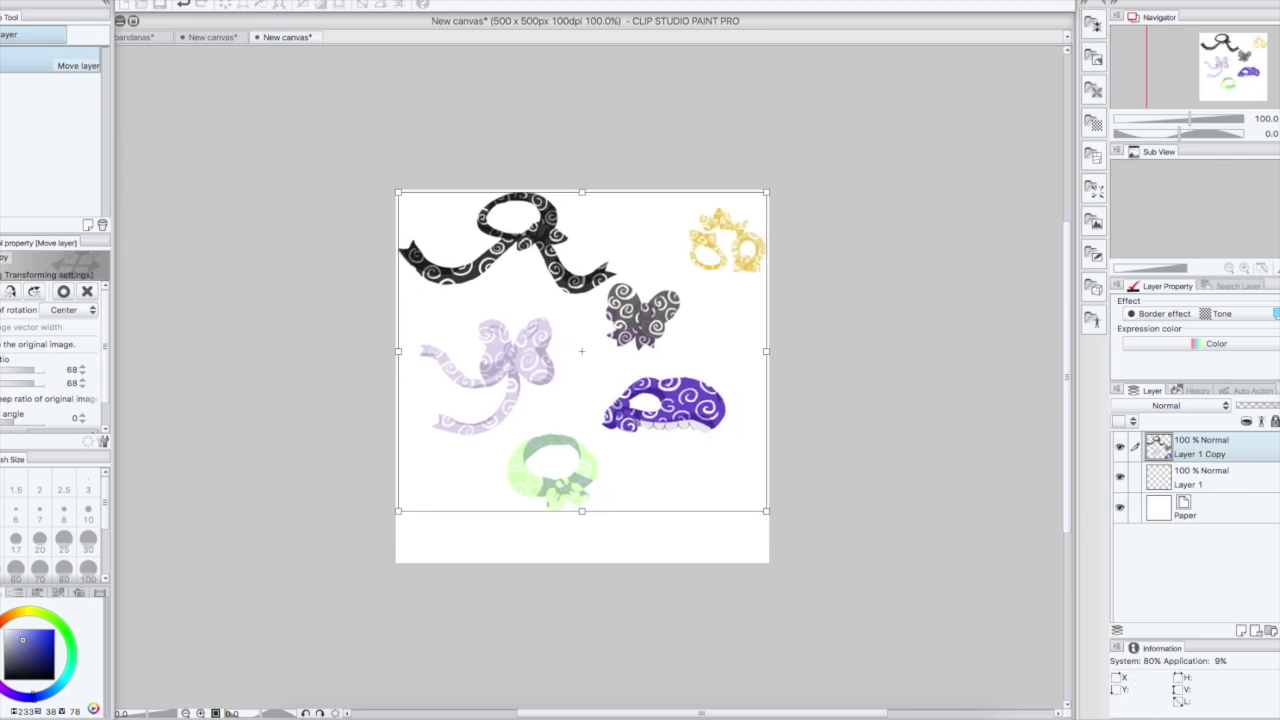
Lasso the green collar and move it to the canvas's lower-left area, below the lavender bow
{"action": "key", "text": "m"}
{"action": "left_click", "coordinate": [707, 274]}
{"action": "key", "text": "m"}
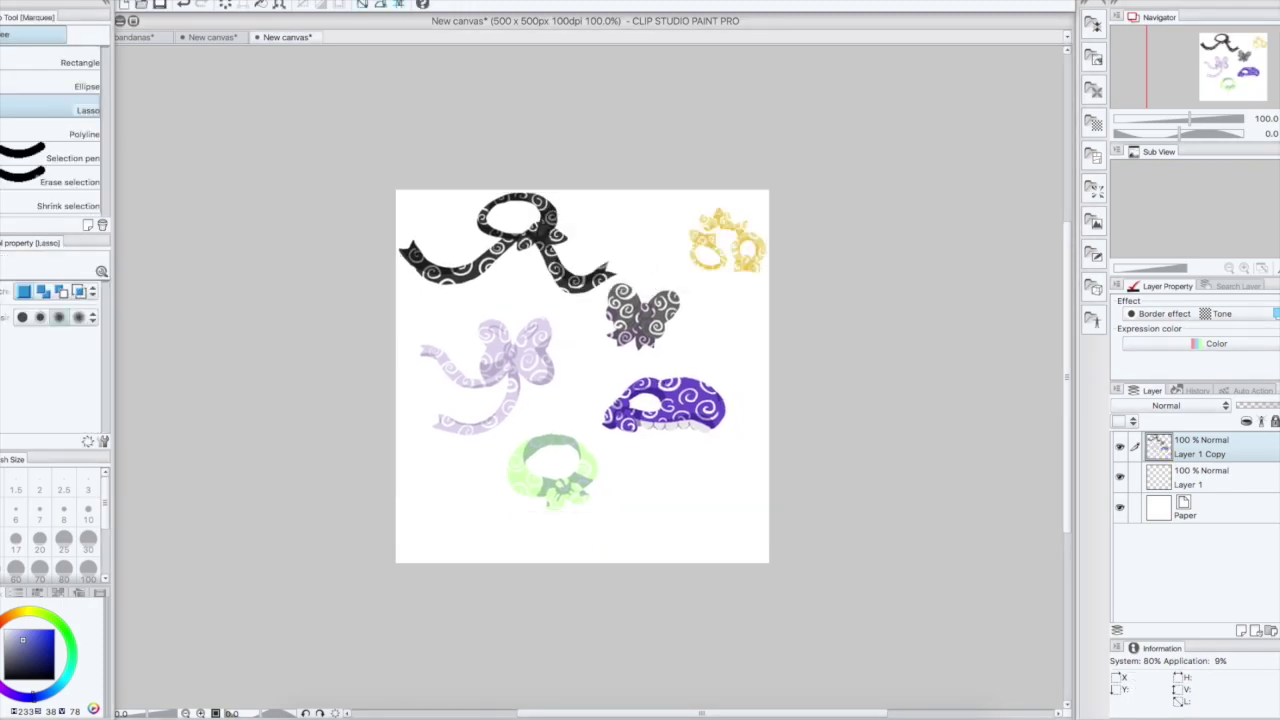
{"action": "left_click_drag", "start_coordinate": [531, 421], "coordinate": [599, 521]}
{"action": "left_click_drag", "start_coordinate": [599, 440], "coordinate": [530, 423]}
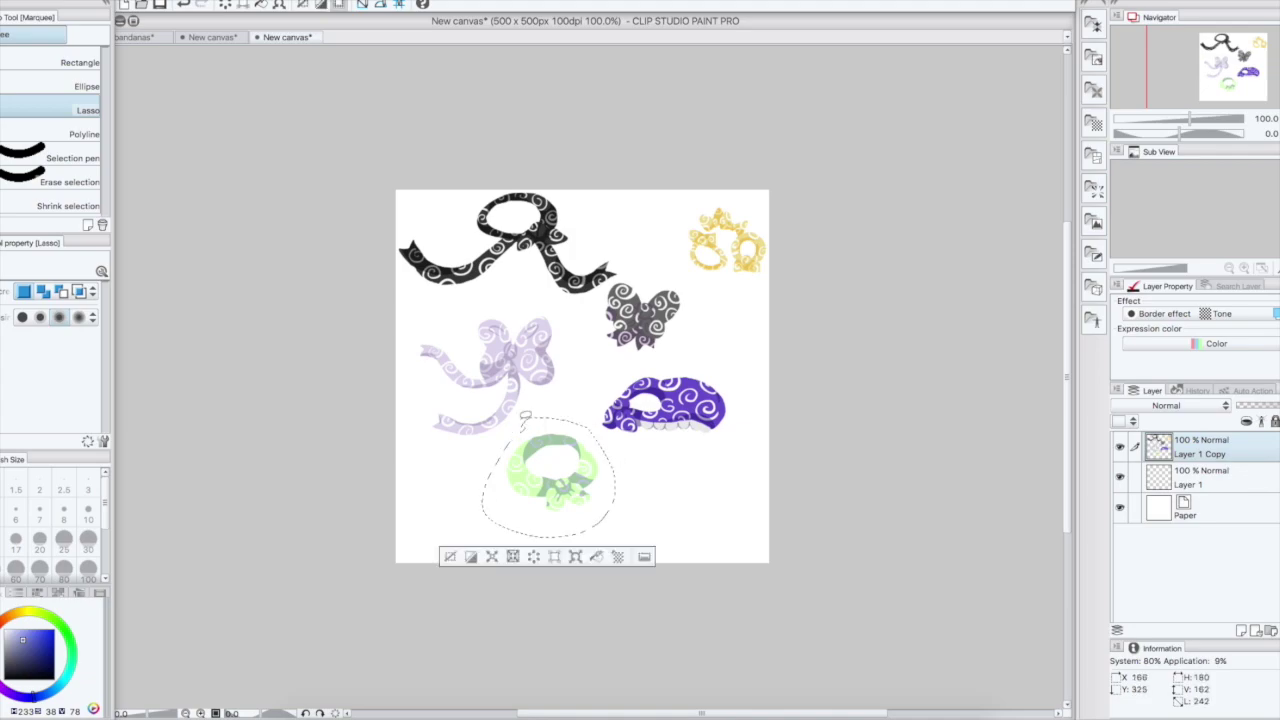
{"action": "key", "text": "k"}
{"action": "mouse_move", "coordinate": [529, 491]}
{"action": "left_mouse_down"}
{"action": "mouse_move", "coordinate": [528, 513]}
{"action": "mouse_move", "coordinate": [490, 507]}
{"action": "mouse_move", "coordinate": [472, 523]}
{"action": "left_mouse_up"}
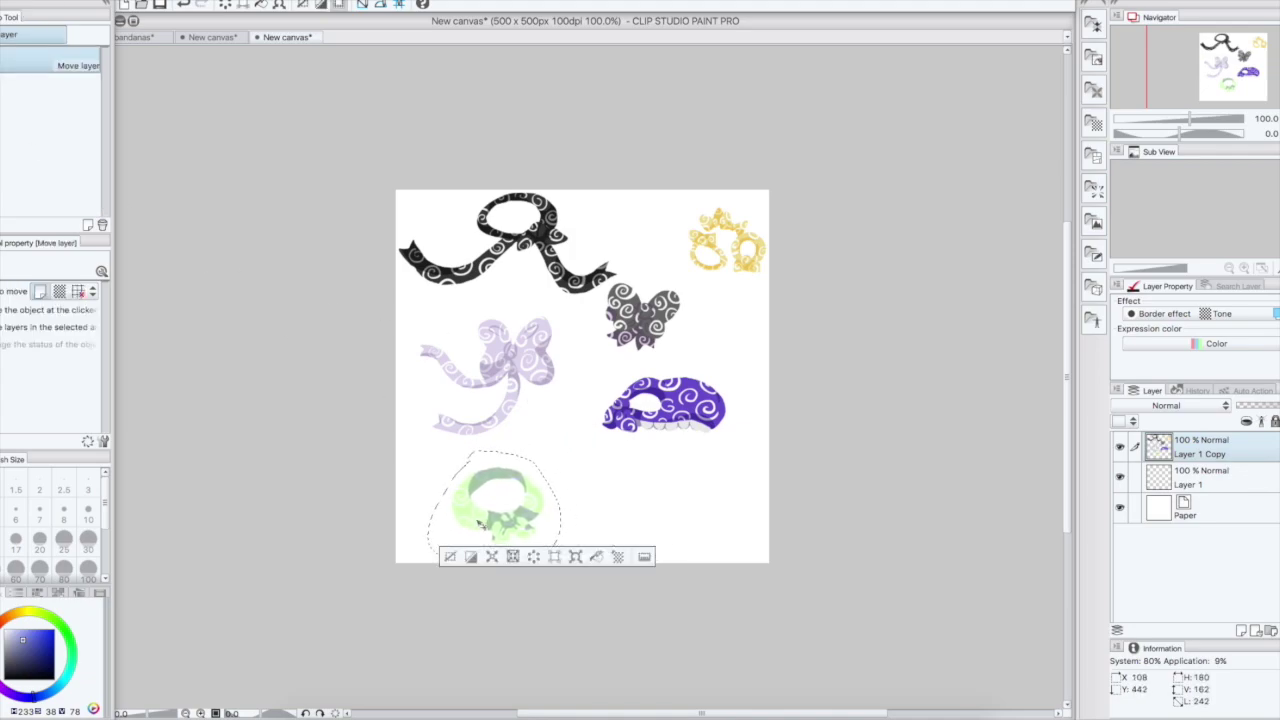
Rearrange the yellow rings, purple bandana and dark bow into an evenly spaced right-hand column, and clear the selection
{"action": "key", "text": "m"}
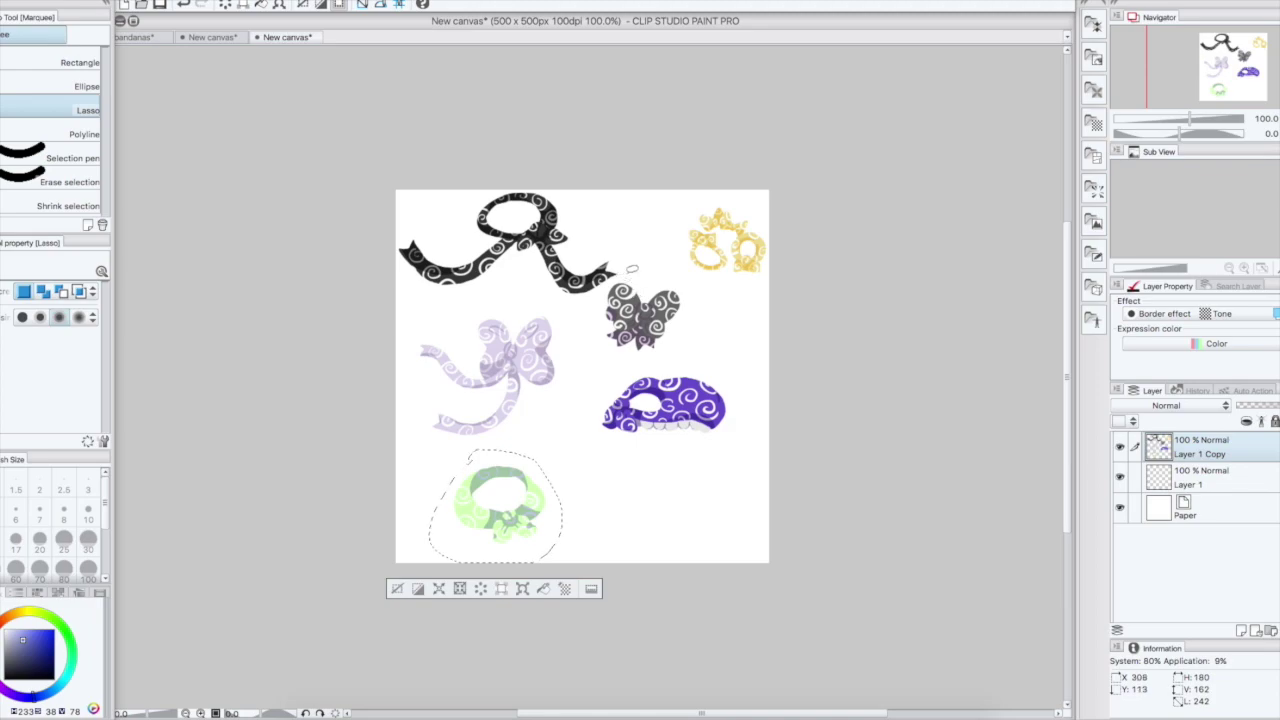
{"action": "mouse_move", "coordinate": [629, 273]}
{"action": "left_mouse_down"}
{"action": "mouse_move", "coordinate": [594, 322]}
{"action": "mouse_move", "coordinate": [691, 322]}
{"action": "mouse_move", "coordinate": [630, 270]}
{"action": "left_mouse_up"}
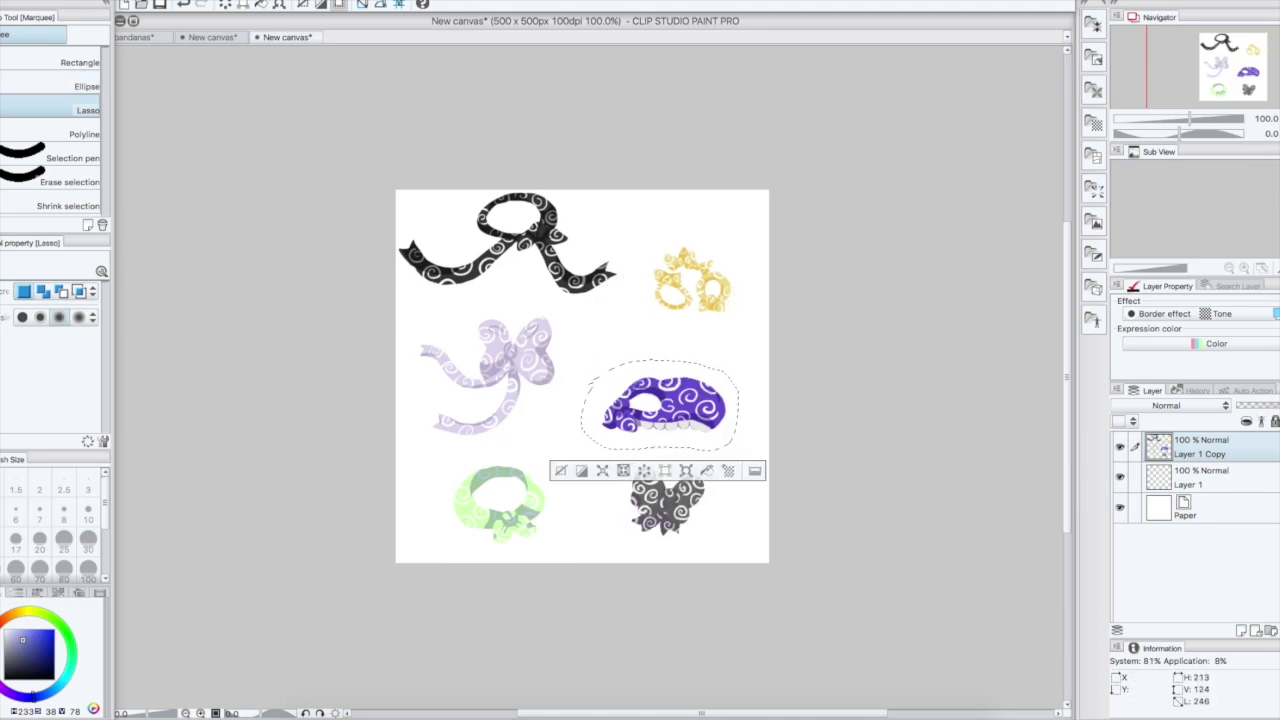
{"action": "key", "text": "k"}
{"action": "left_click_drag", "start_coordinate": [364, 424], "coordinate": [364, 414]}
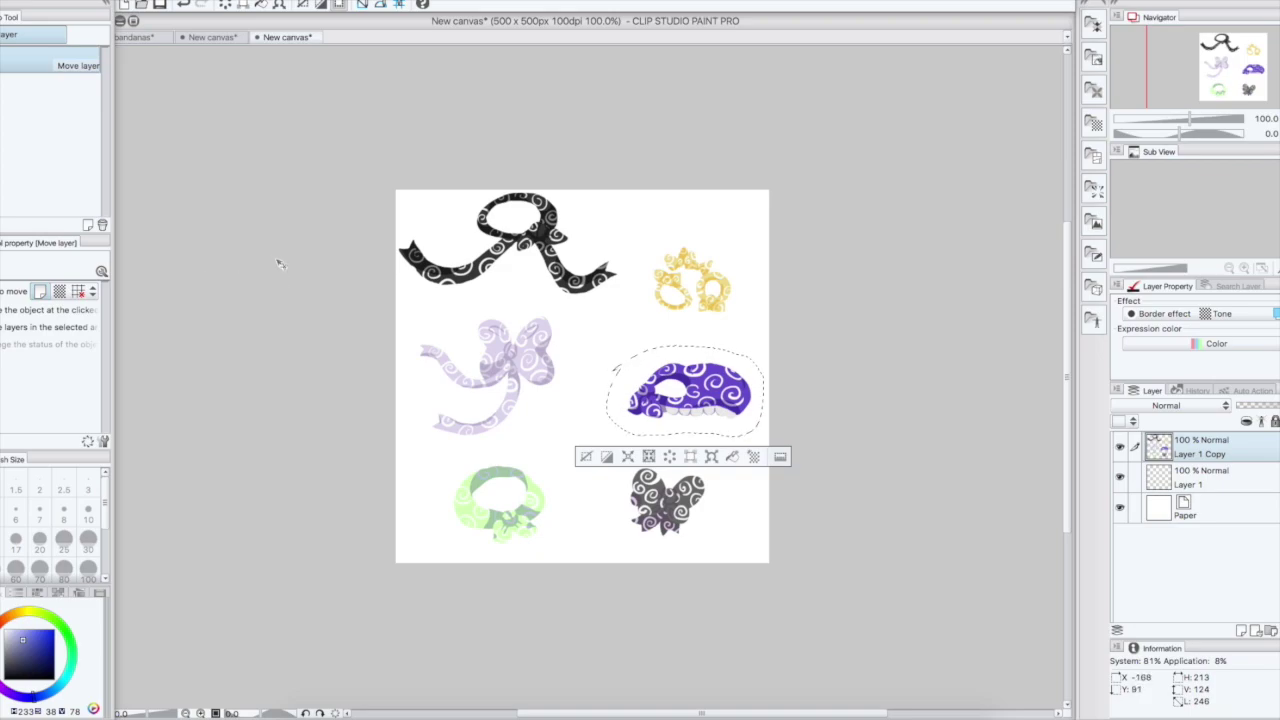
{"action": "mouse_move", "coordinate": [280, 263]}
{"action": "left_mouse_down"}
{"action": "mouse_move", "coordinate": [257, 266]}
{"action": "mouse_move", "coordinate": [265, 259]}
{"action": "left_mouse_up"}
{"action": "key", "text": "super+d"}
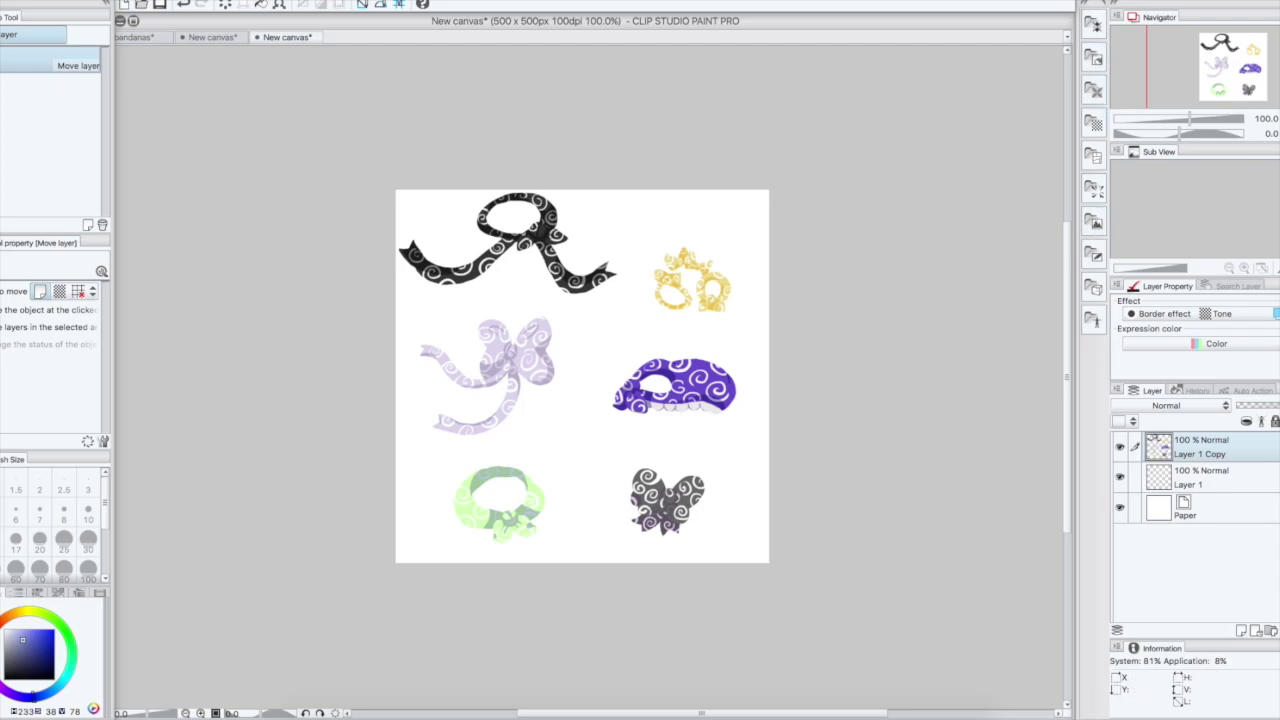
Open the Pattern materials and register Layer 1 Copy there as a new material
{"action": "left_click", "coordinate": [335, 1]}
{"action": "mouse_move", "coordinate": [470, 446]}
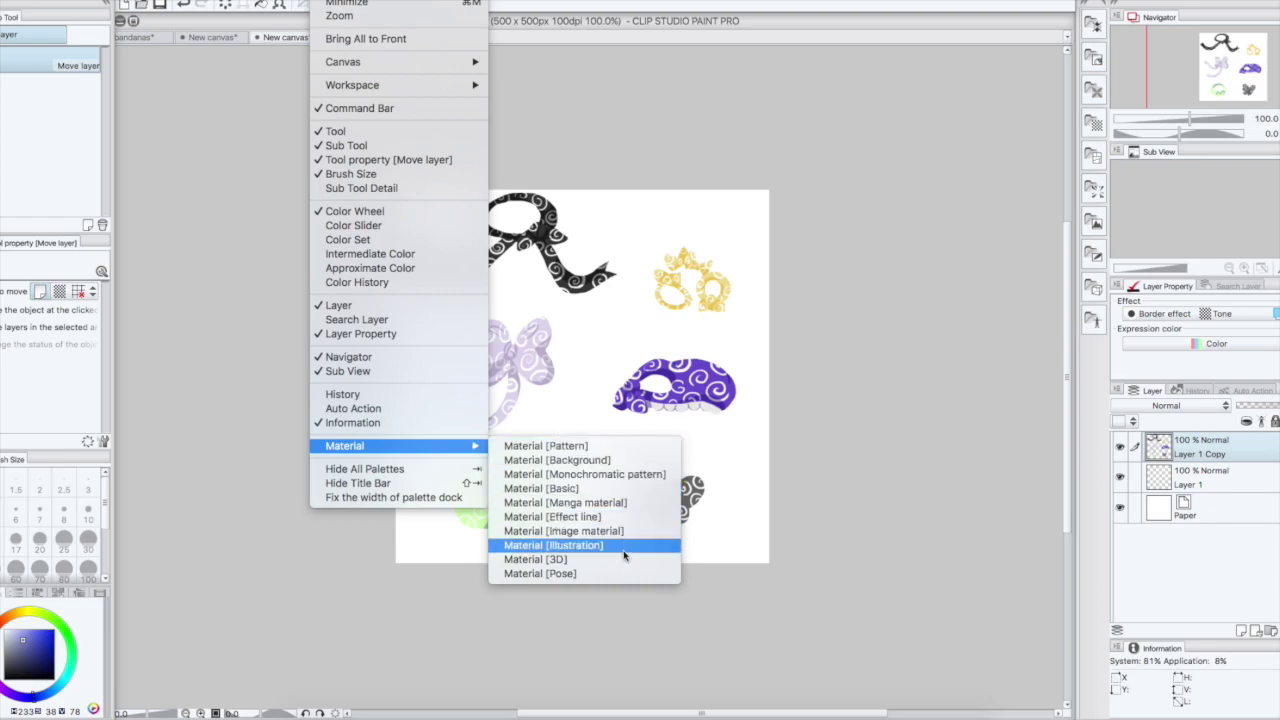
{"action": "left_click", "coordinate": [605, 446]}
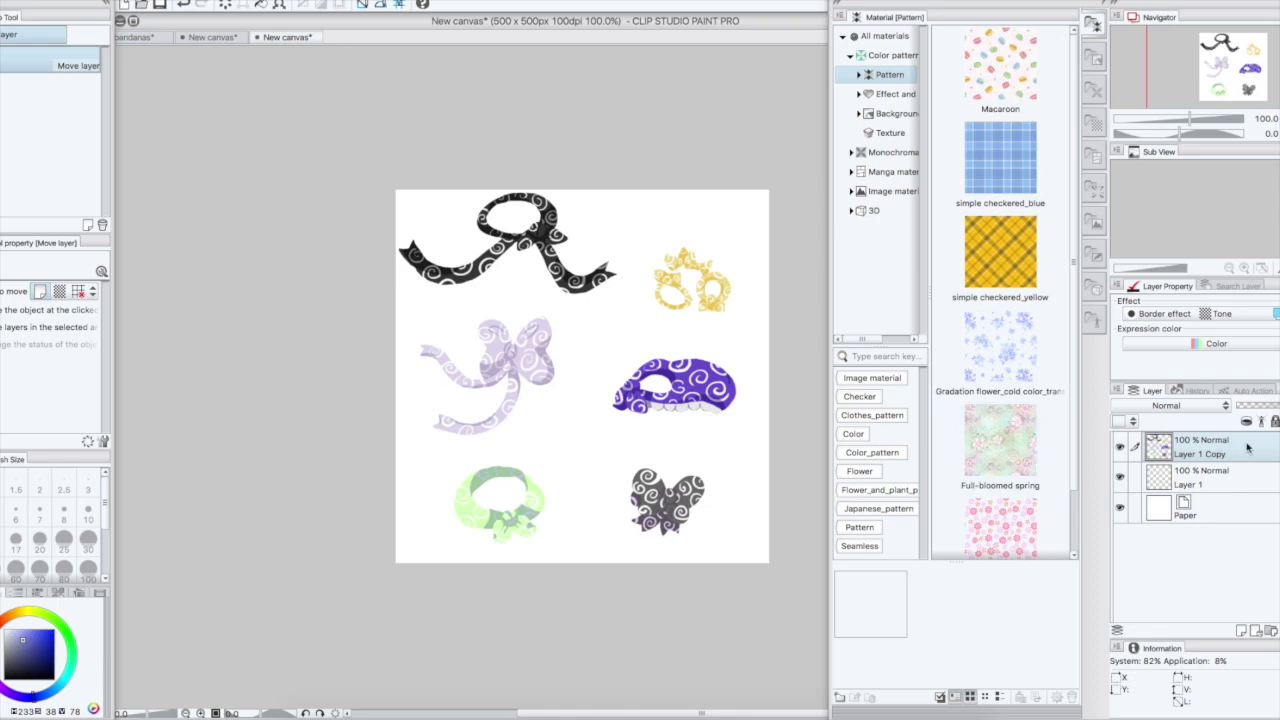
{"action": "left_click_drag", "start_coordinate": [1247, 447], "coordinate": [1042, 257]}
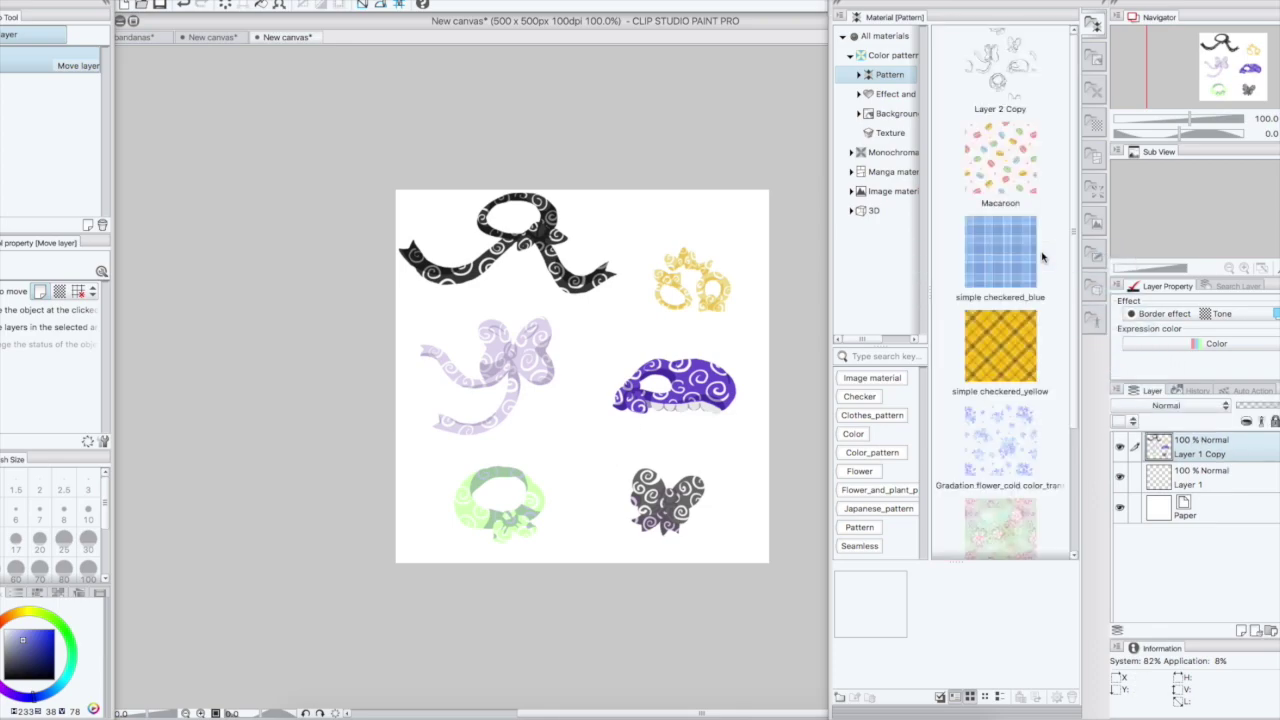
{"action": "scroll", "coordinate": [1042, 257], "scroll_direction": "down", "scroll_amount": 3}
{"action": "scroll", "coordinate": [1038, 466], "scroll_direction": "up", "scroll_amount": 3}
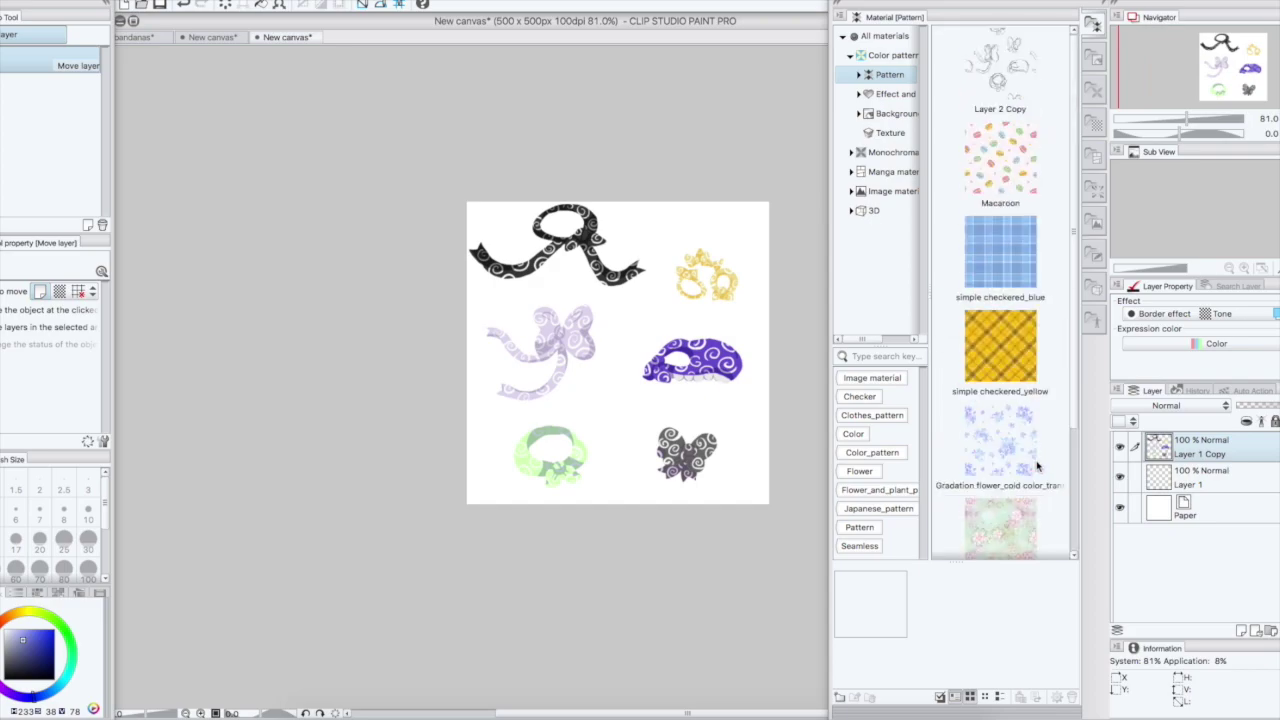
{"action": "left_click", "coordinate": [893, 56]}
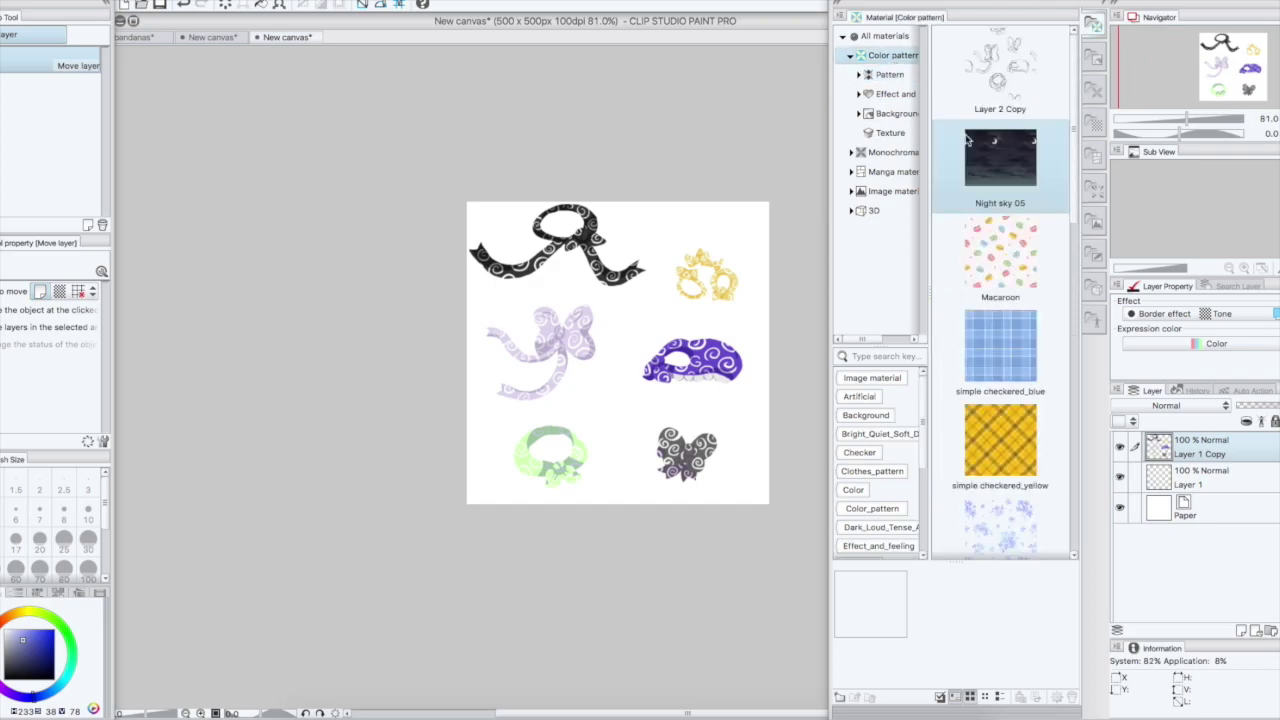
{"action": "left_click", "coordinate": [890, 75]}
{"action": "left_click_drag", "start_coordinate": [1247, 457], "coordinate": [1048, 135]}
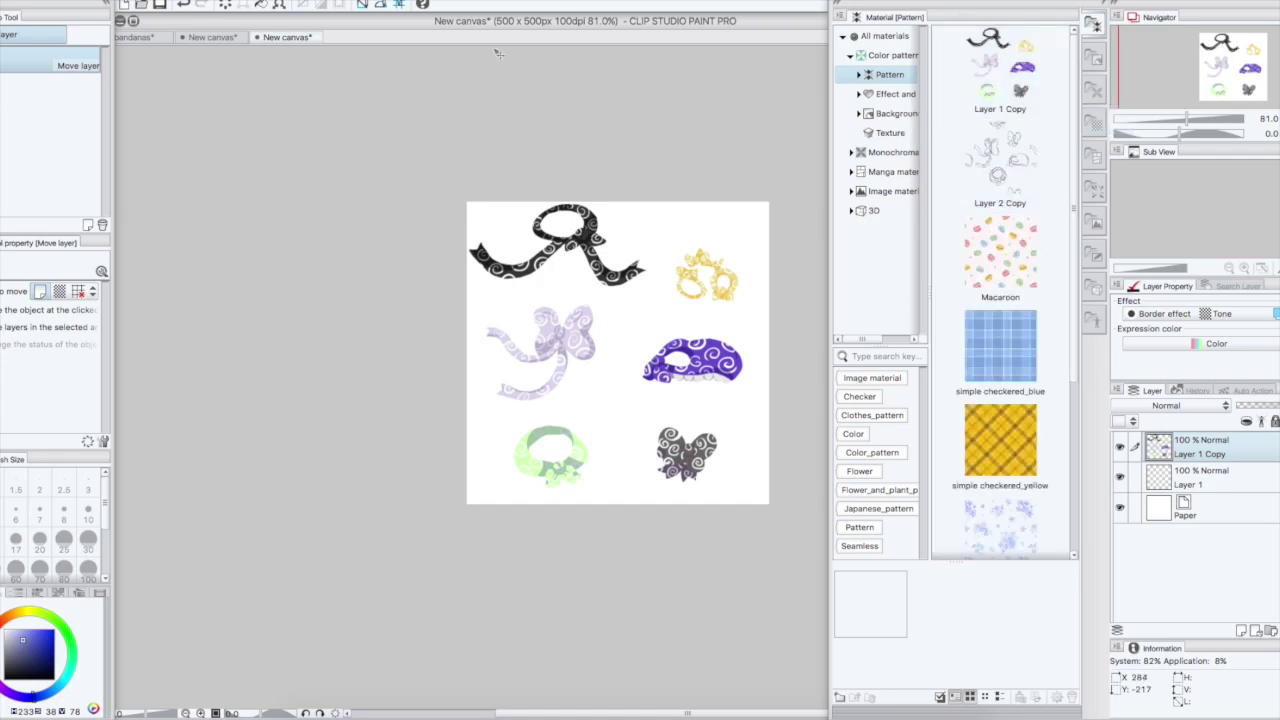
Enable repeat tiling, vertical and horizontal, for the Layer 1 Copy material and place it on the 1000 x 2000 px canvas
{"action": "left_click", "coordinate": [207, 38]}
{"action": "double_click", "coordinate": [1016, 87]}
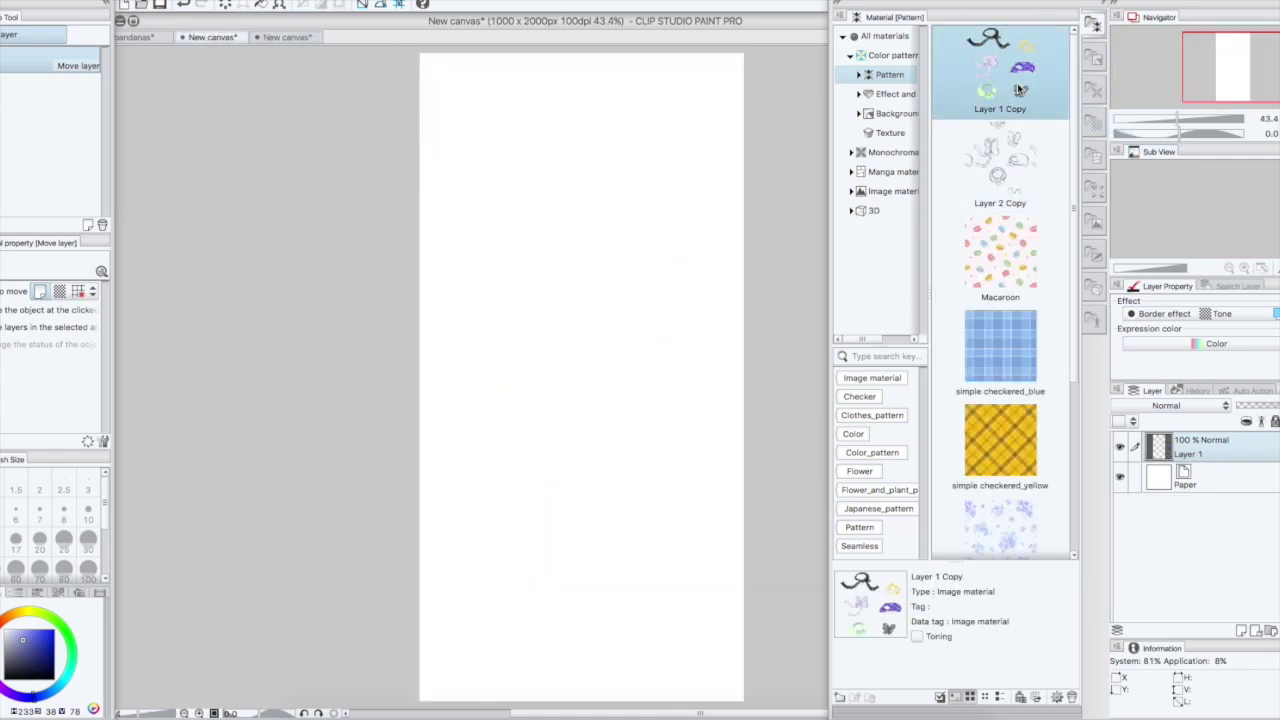
{"action": "left_click", "coordinate": [471, 266]}
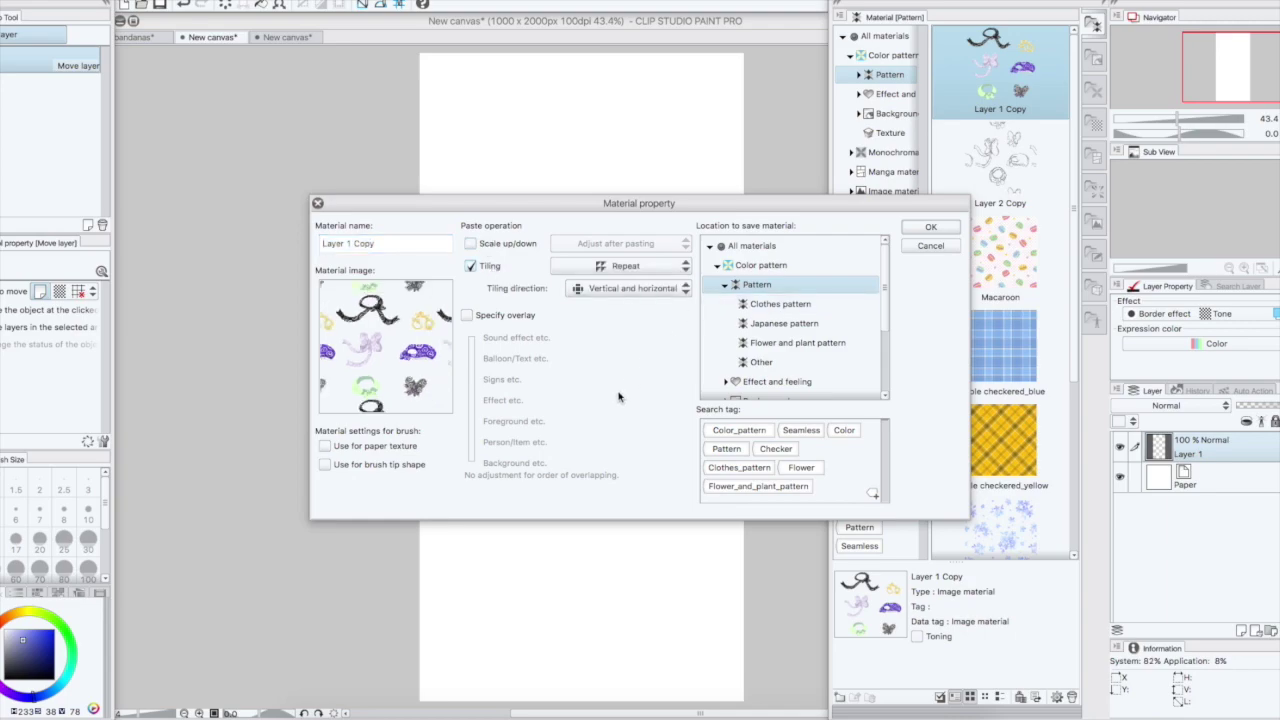
{"action": "left_click", "coordinate": [930, 227]}
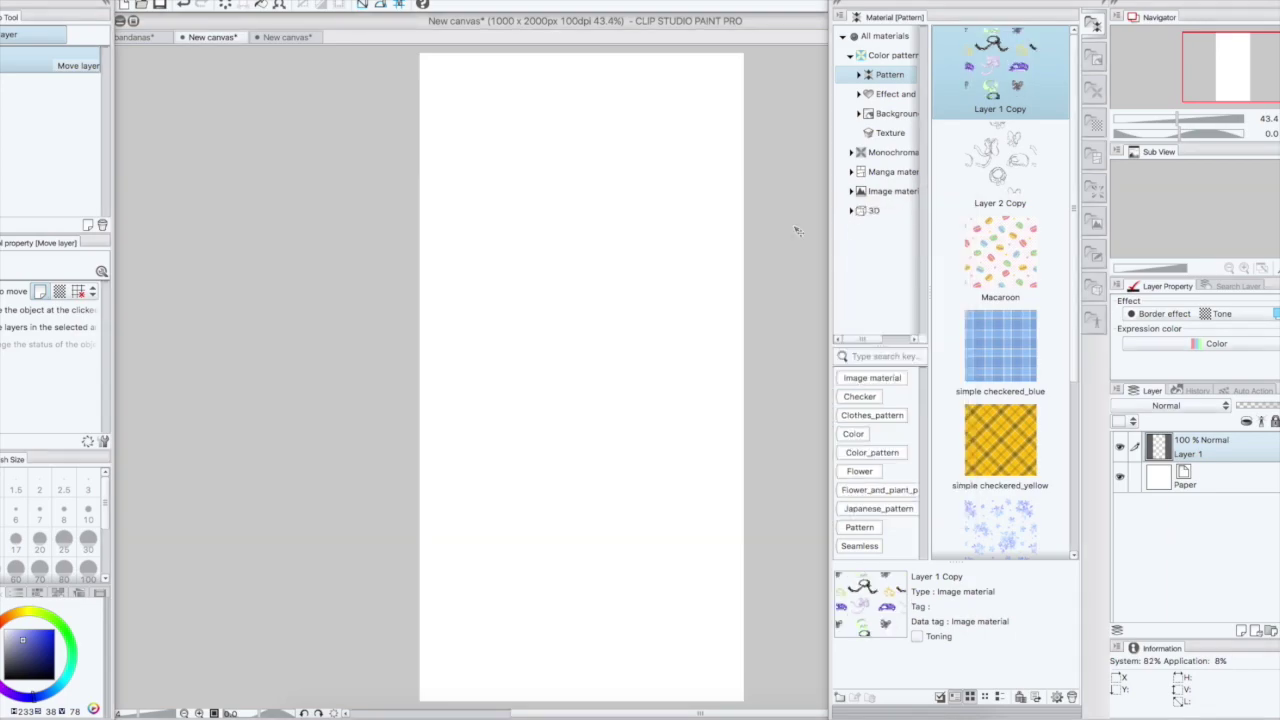
{"action": "left_click_drag", "start_coordinate": [886, 114], "coordinate": [660, 186]}
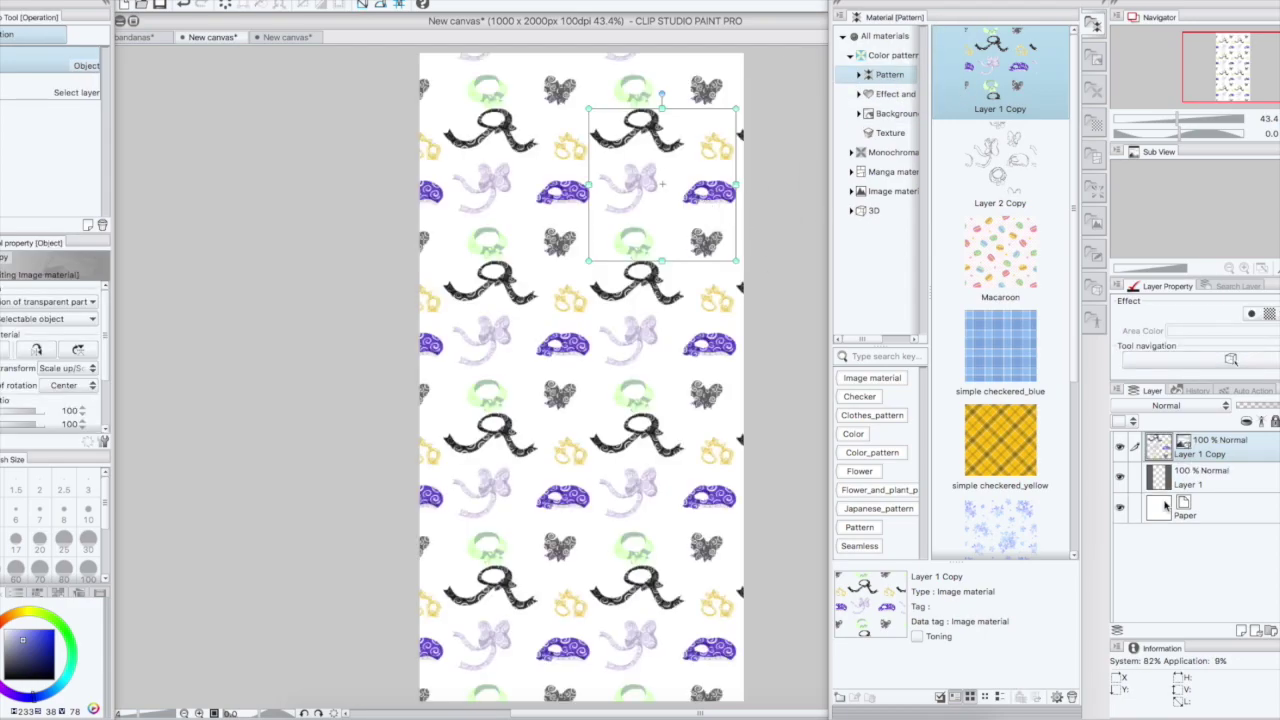
{"action": "left_click", "coordinate": [1097, 22]}
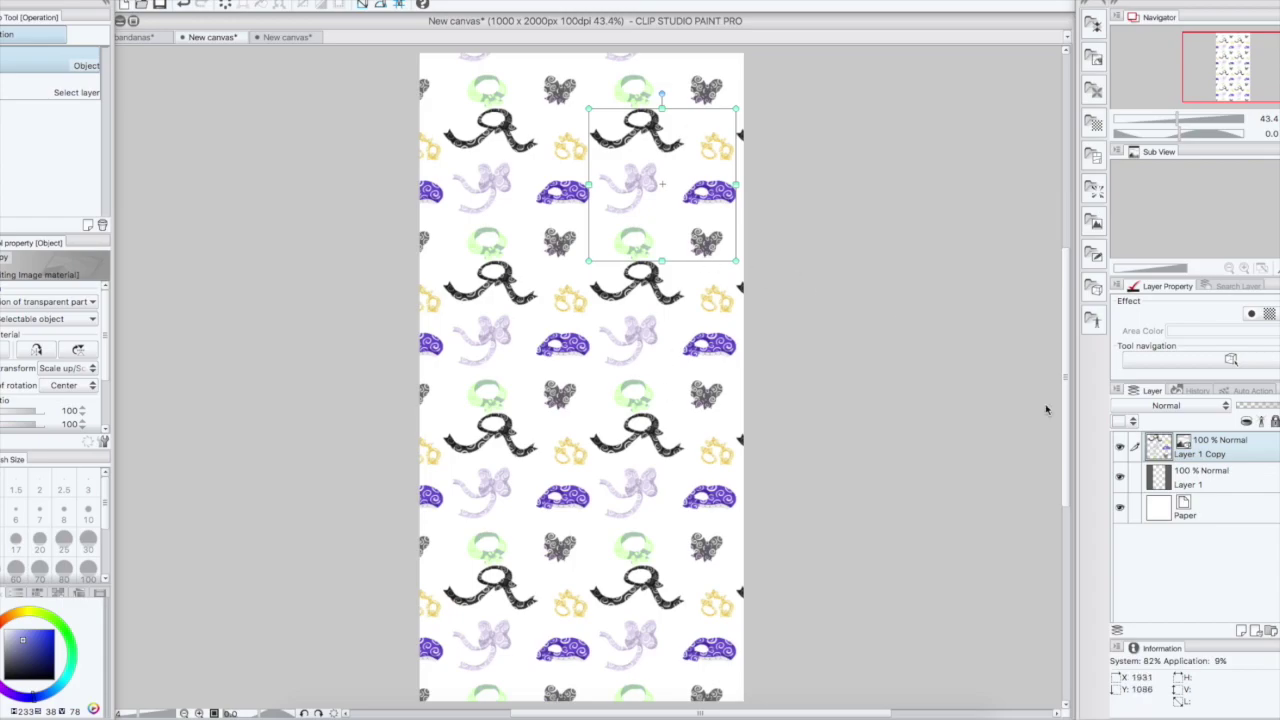
Add a new layer directly above Paper and fill it with lavender blue (233, 29, 82)
{"action": "left_click", "coordinate": [1207, 487]}
{"action": "left_click", "coordinate": [1190, 515]}
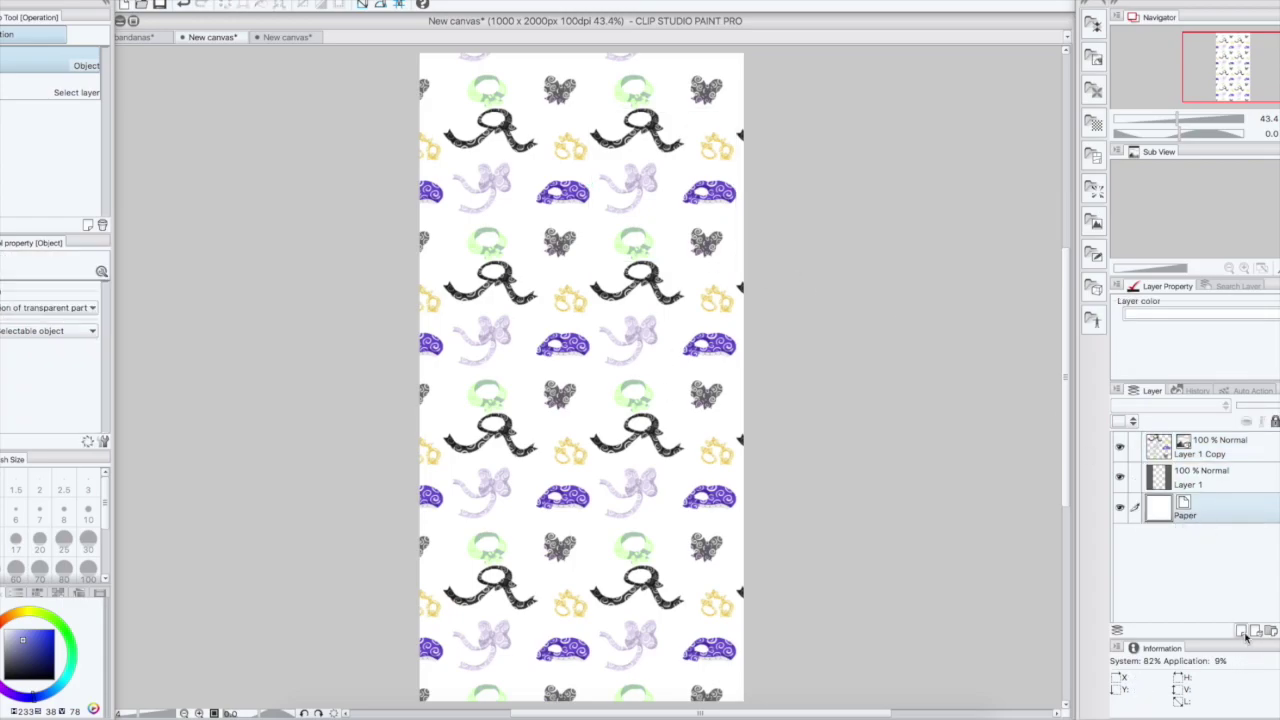
{"action": "left_click", "coordinate": [1242, 632]}
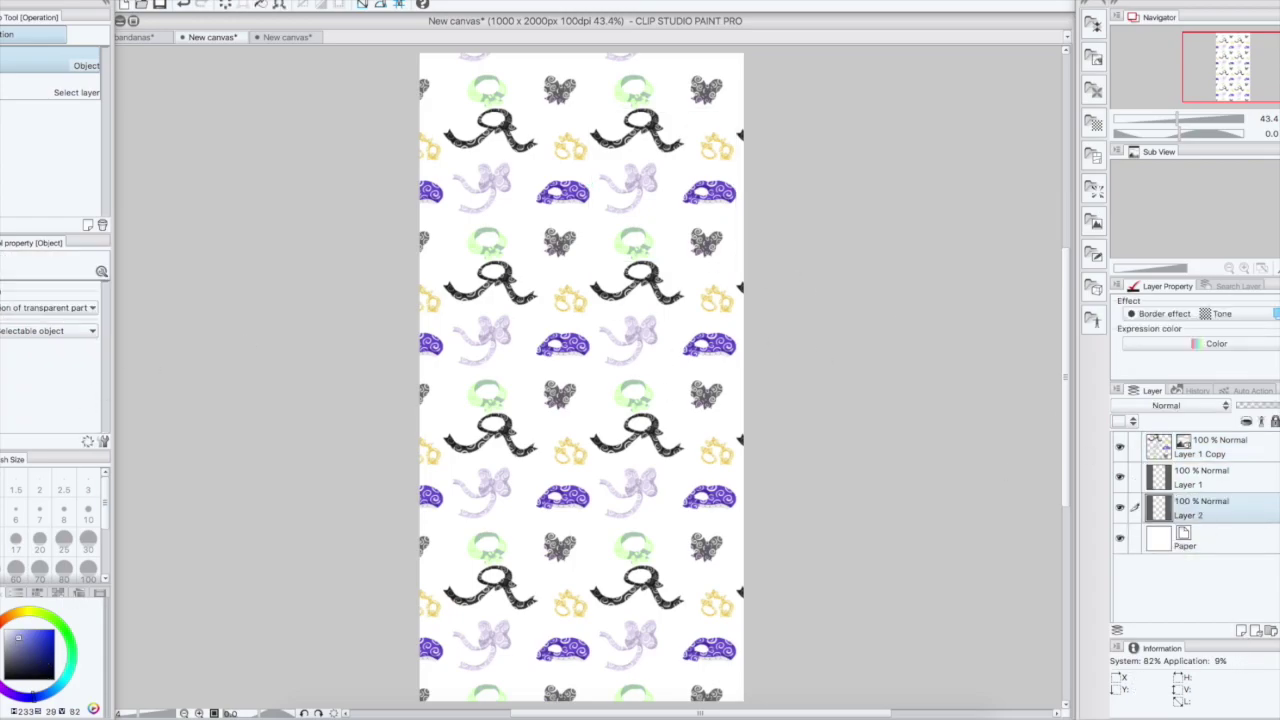
{"action": "key", "text": "g"}
{"action": "left_click", "coordinate": [378, 376]}
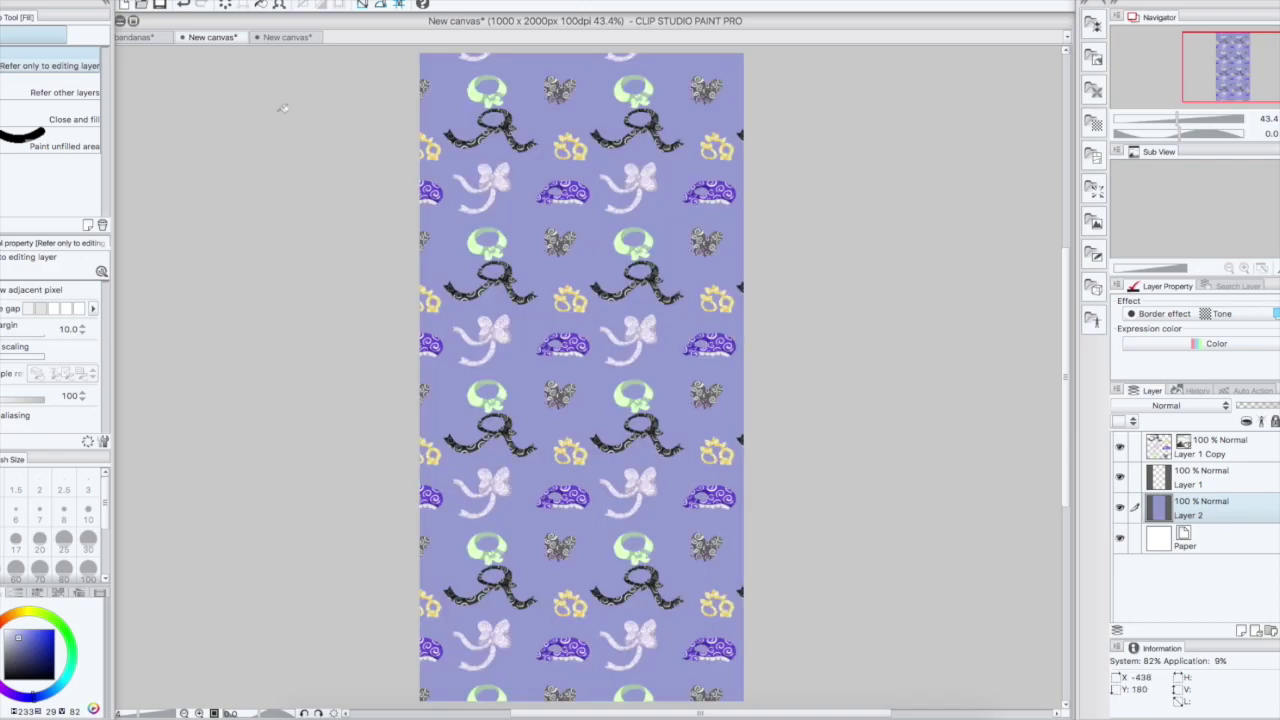
Return to the 500 px canvas, lasso the green collar and move it closer to the left edge
{"action": "left_click", "coordinate": [287, 38]}
{"action": "left_click", "coordinate": [213, 38]}
{"action": "left_click", "coordinate": [275, 38]}
{"action": "key", "text": "m"}
{"action": "mouse_move", "coordinate": [504, 437]}
{"action": "left_mouse_down"}
{"action": "mouse_move", "coordinate": [602, 414]}
{"action": "mouse_move", "coordinate": [508, 420]}
{"action": "left_mouse_up"}
{"action": "key", "text": "k"}
{"action": "left_click_drag", "start_coordinate": [552, 457], "coordinate": [516, 460]}
Select the whole canvas and register the rearranged Layer 1 Copy as another material in the Pattern materials
{"action": "key", "text": "super+a"}
{"action": "left_click", "coordinate": [1094, 57]}
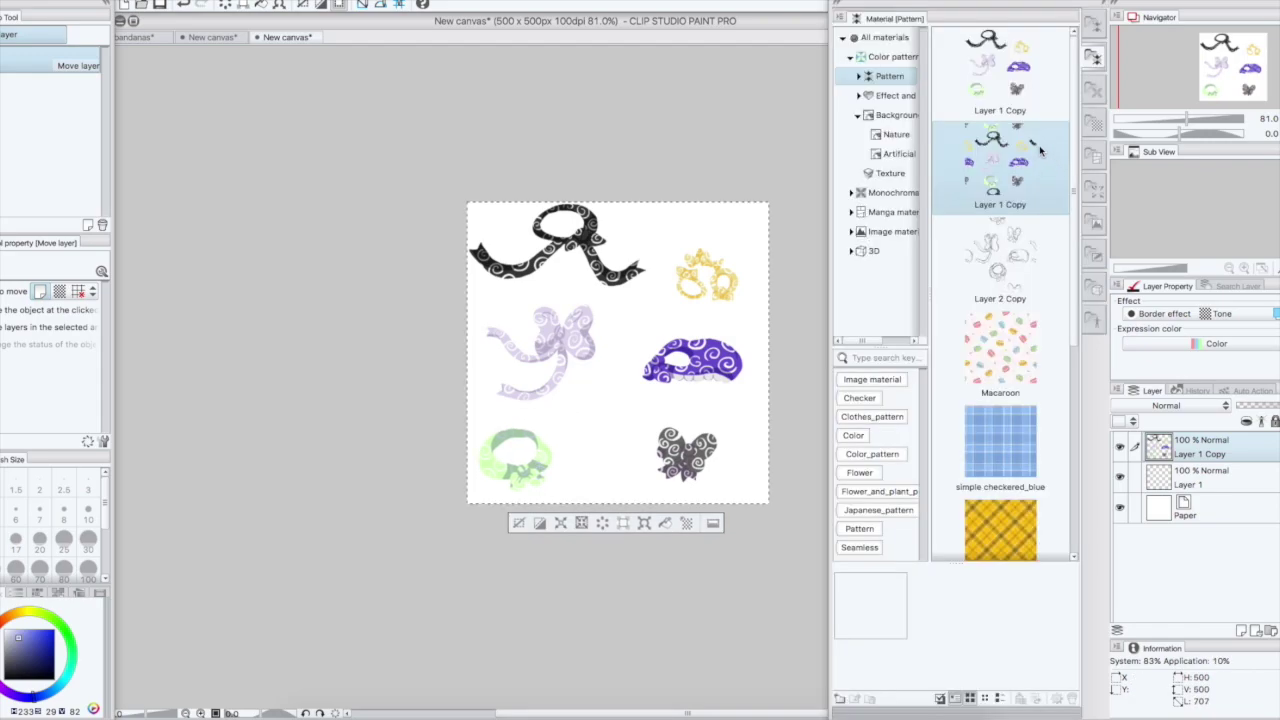
Enable repeat tiling, vertical and horizontal, for the newest Layer 1 Copy material in the Pattern materials
{"action": "left_click", "coordinate": [1017, 84]}
{"action": "double_click", "coordinate": [1017, 87]}
{"action": "left_click", "coordinate": [470, 266]}
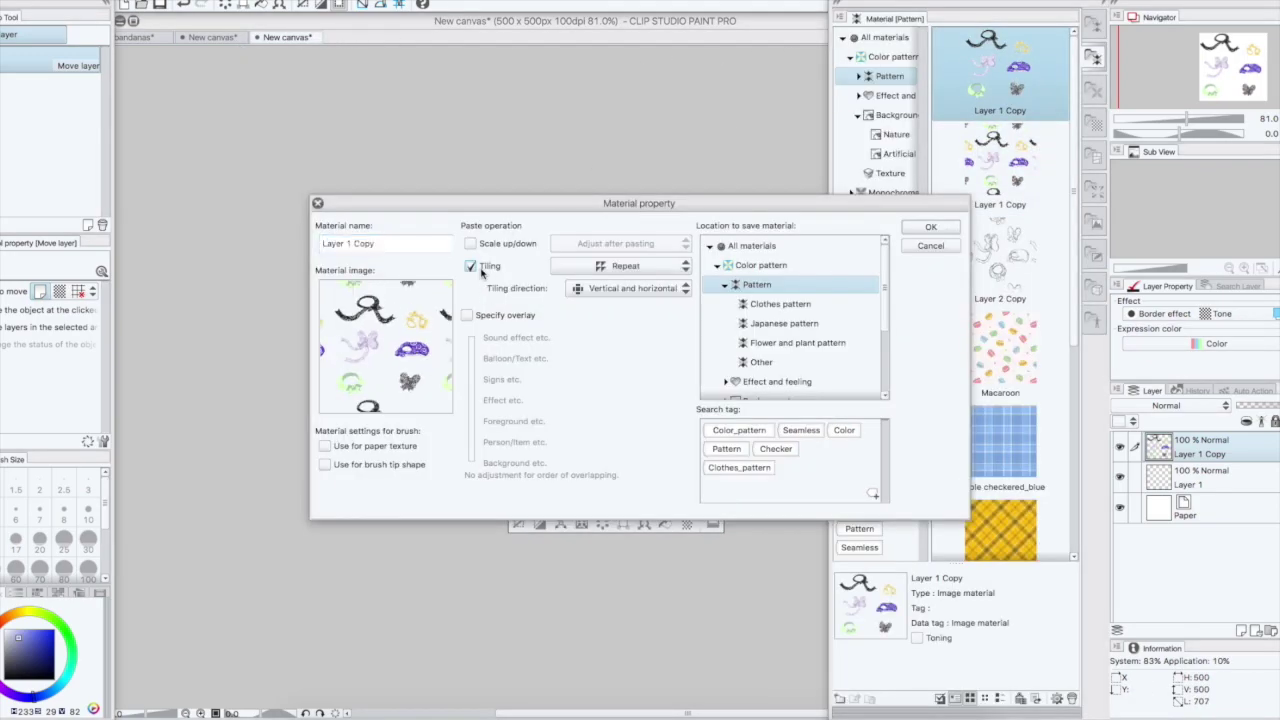
{"action": "left_click", "coordinate": [912, 230]}
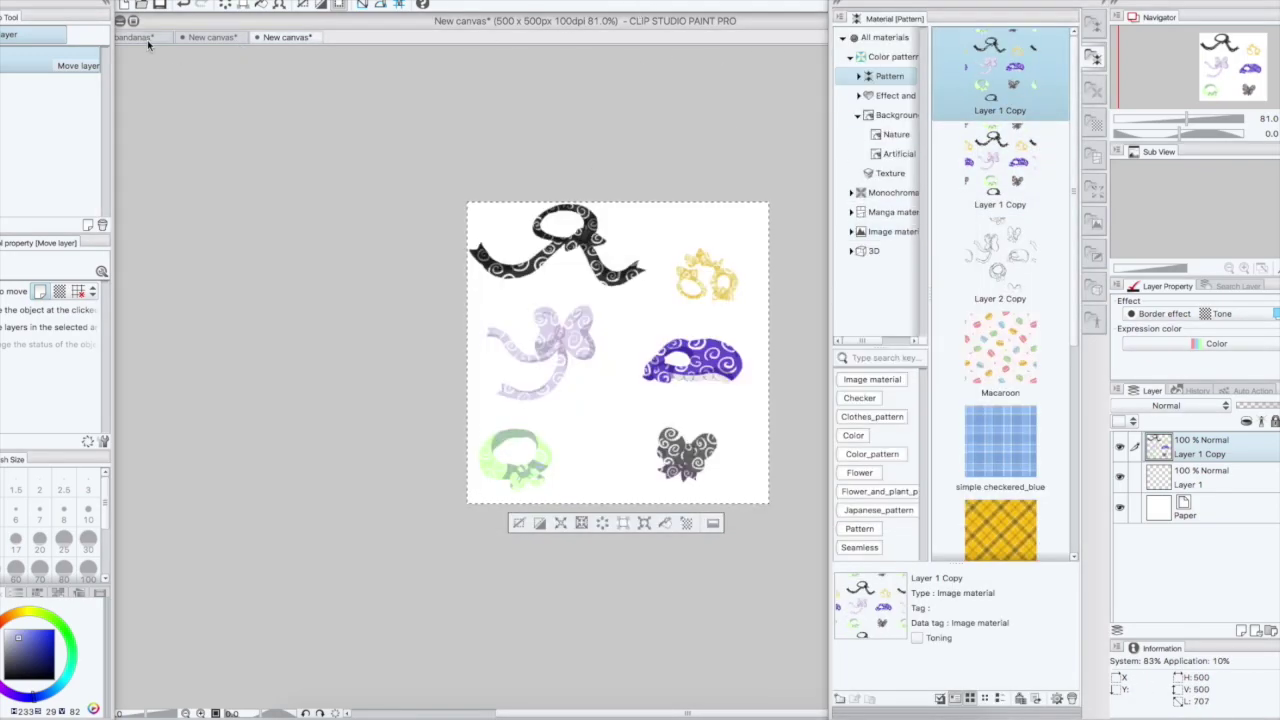
On the 1000 x 2000 px canvas, hide the old pattern layer and place the newest Layer 1 Copy material above a newly added layer
{"action": "left_click", "coordinate": [205, 38]}
{"action": "left_click", "coordinate": [1120, 448]}
{"action": "left_click", "coordinate": [1265, 459]}
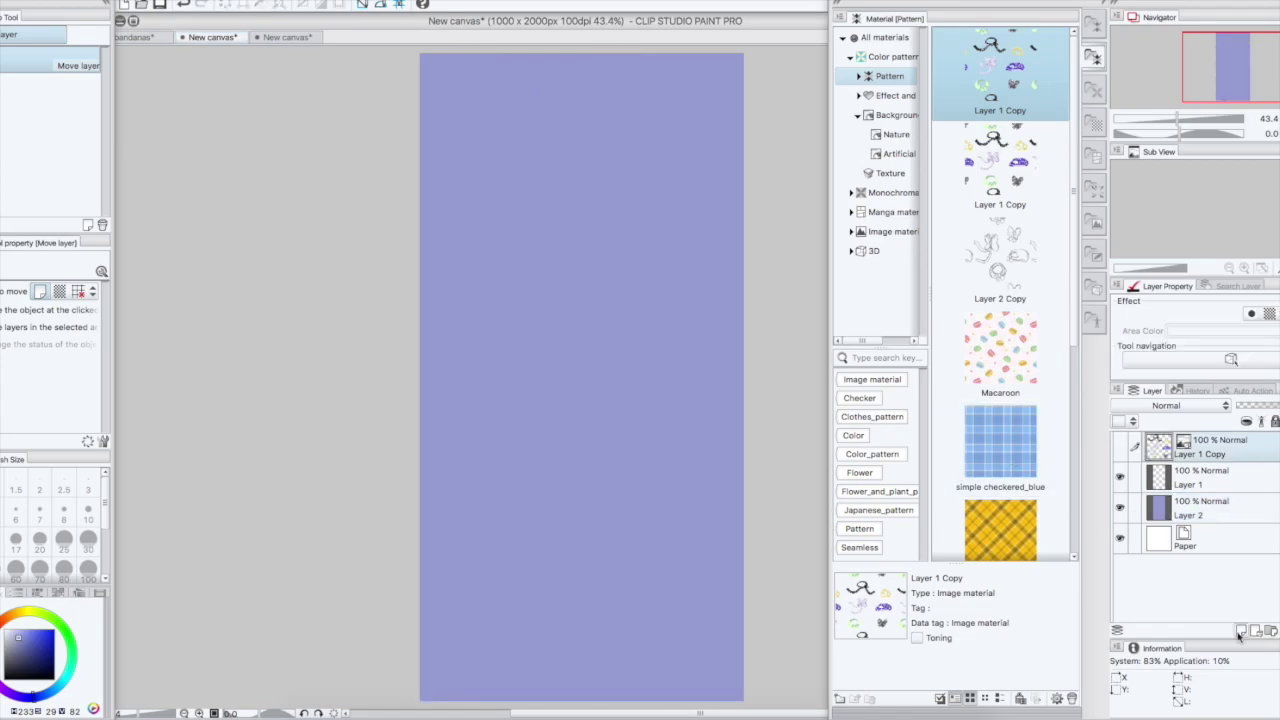
{"action": "left_click", "coordinate": [1240, 632]}
{"action": "left_click_drag", "start_coordinate": [1013, 96], "coordinate": [720, 285]}
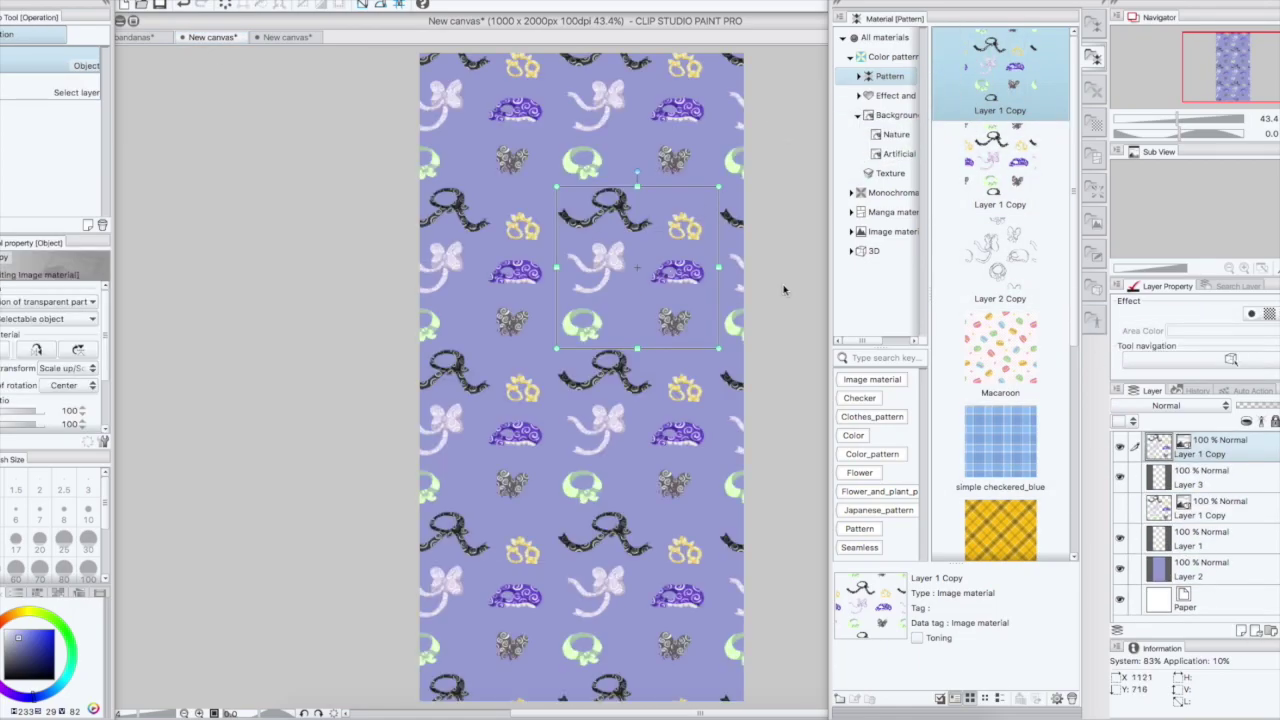
Select the lavender blue Layer 2 and examine the repeated accessories against it, both close up and across a wider area
{"action": "scroll", "coordinate": [504, 155], "scroll_direction": "up", "scroll_amount": 8}
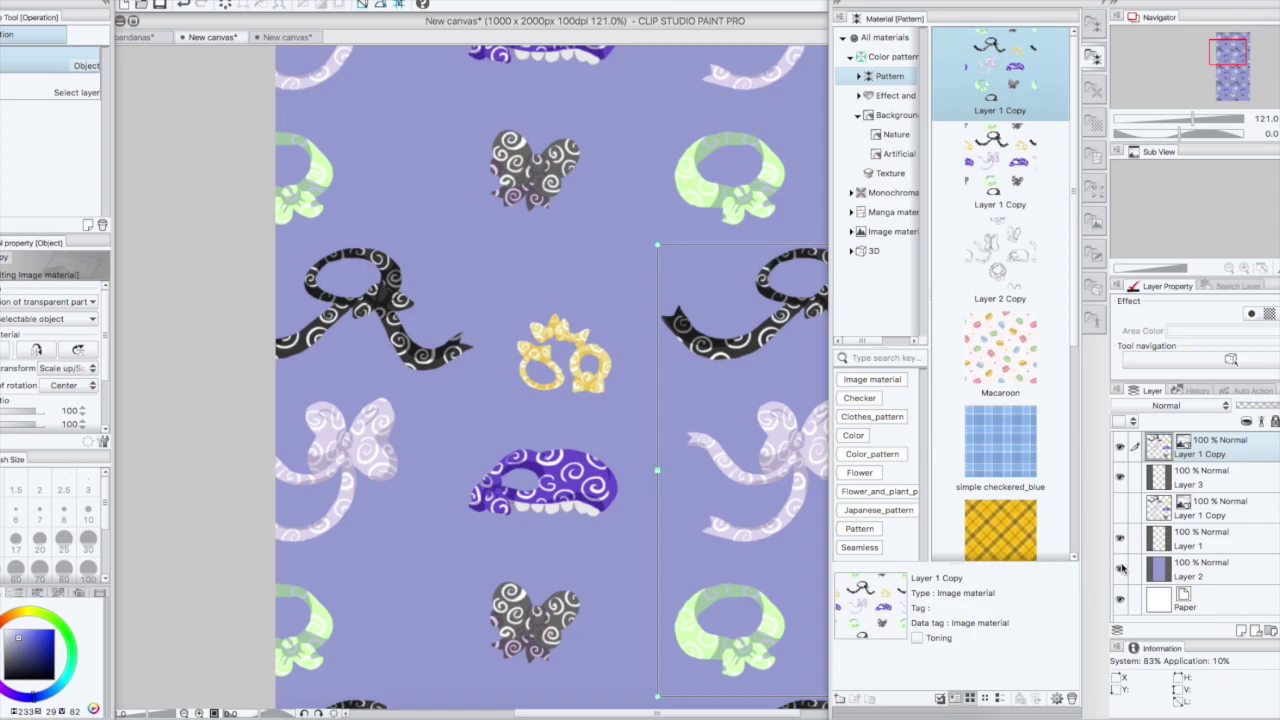
{"action": "left_click", "coordinate": [1242, 566]}
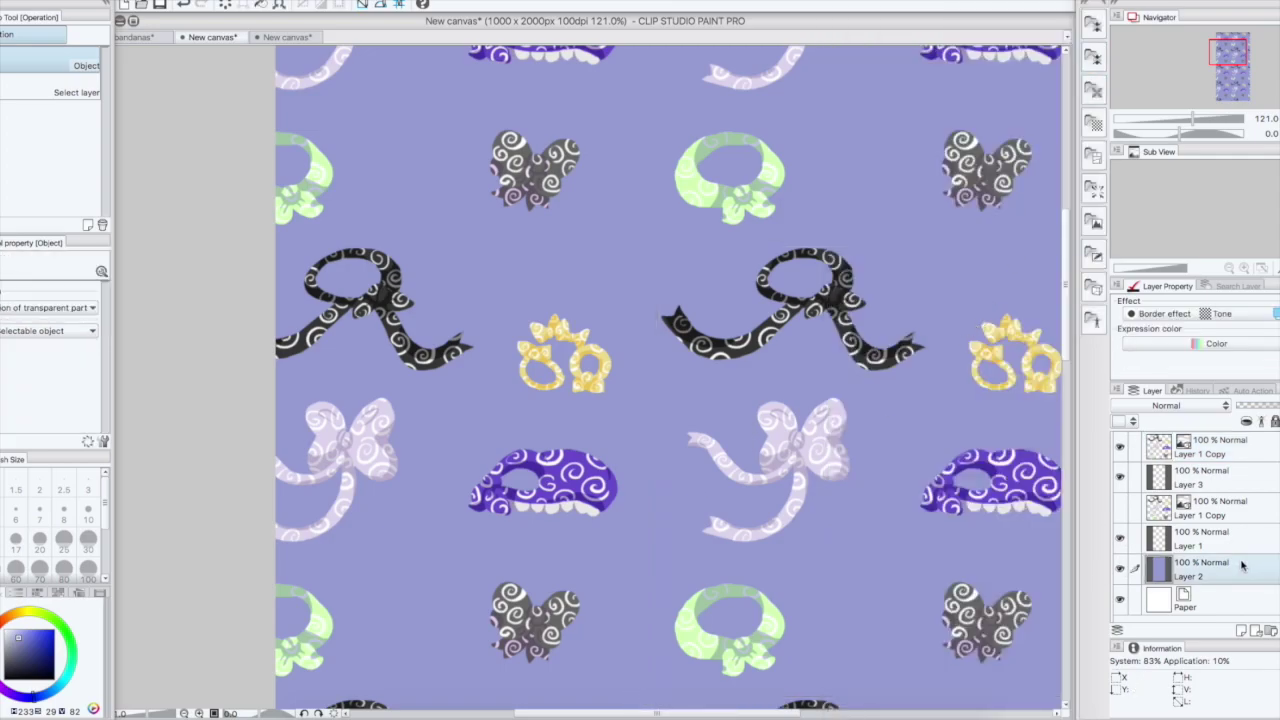
{"action": "left_click_drag", "start_coordinate": [687, 713], "coordinate": [720, 713]}
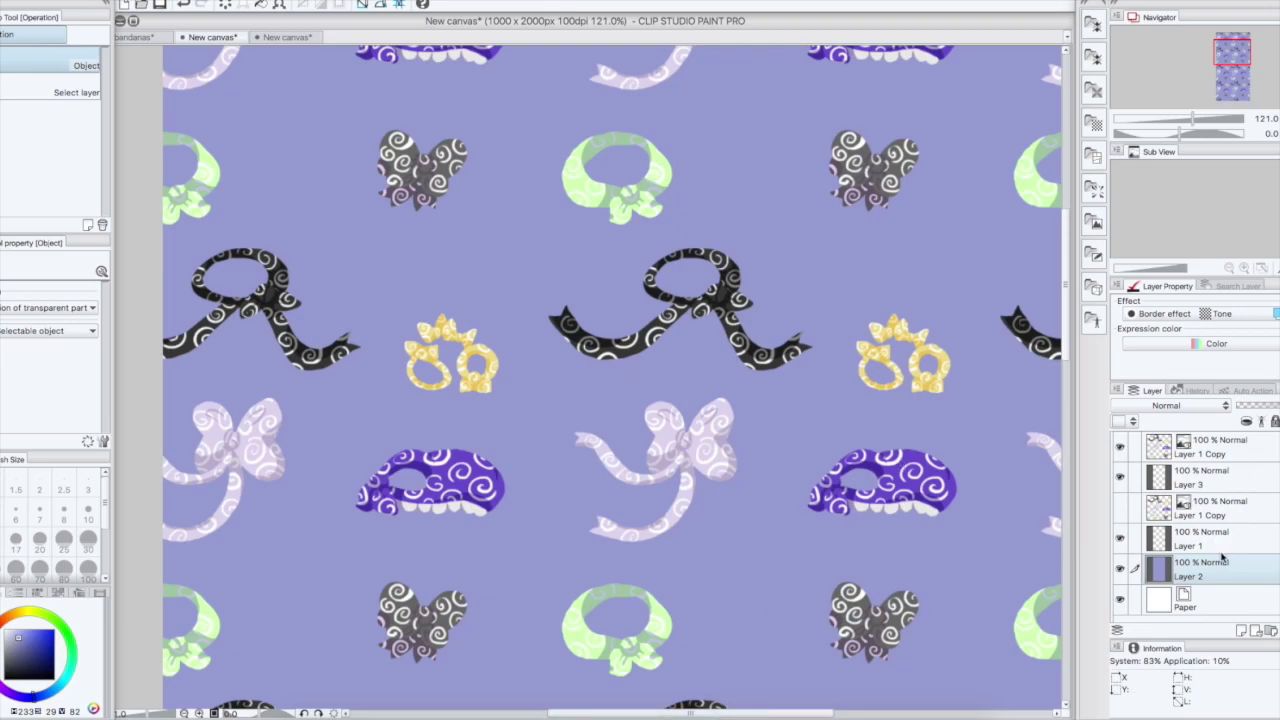
{"action": "scroll", "coordinate": [848, 368], "scroll_direction": "up", "scroll_amount": 5}
{"action": "scroll", "coordinate": [847, 369], "scroll_direction": "down", "scroll_amount": 10}
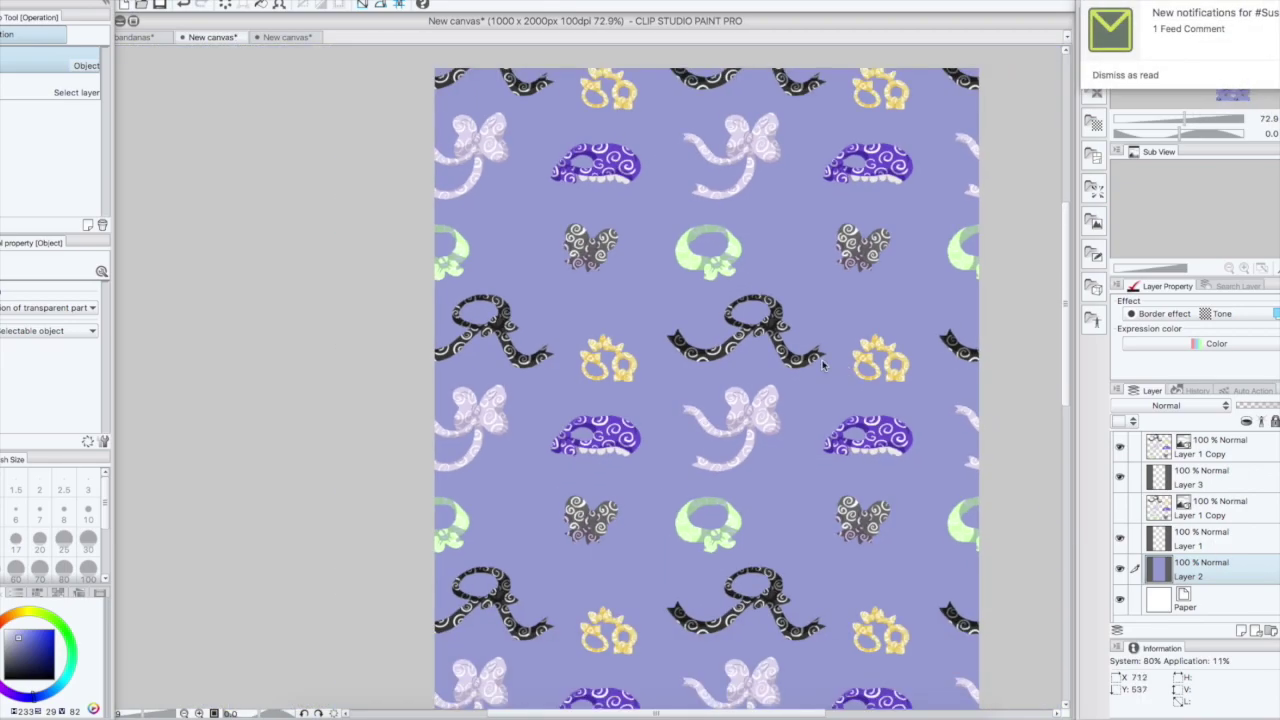